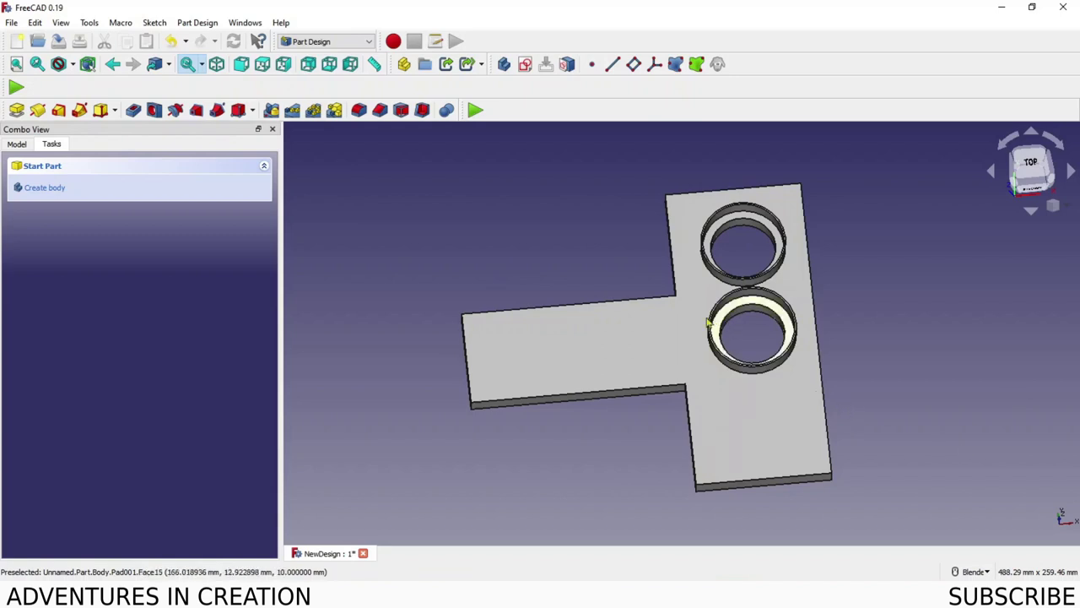
- Switch to the Spreadsheet workbench and create a new empty spreadsheet
click(369, 44)
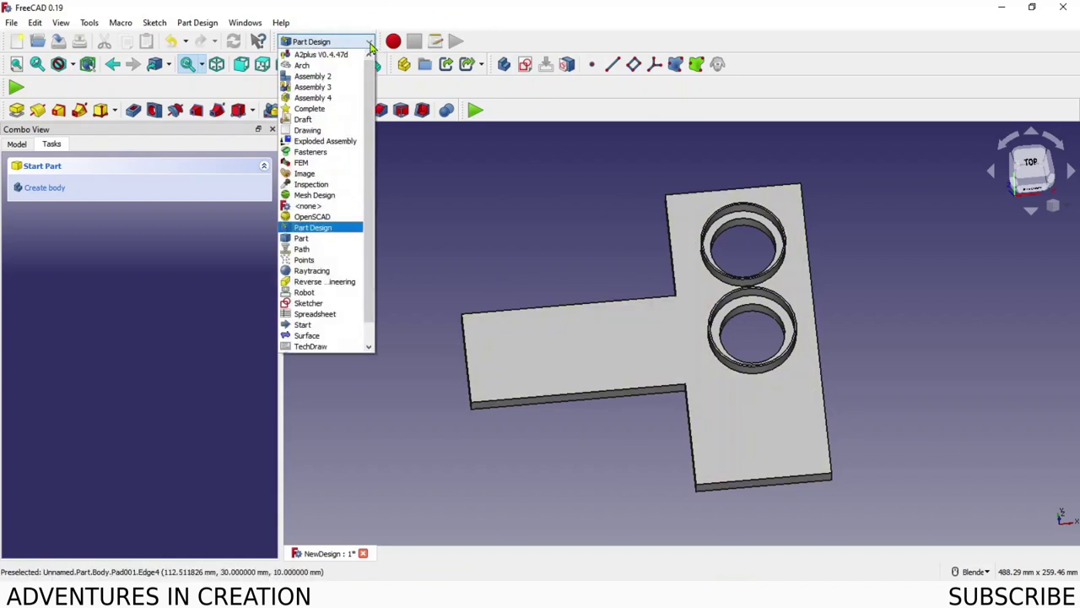
click(330, 314)
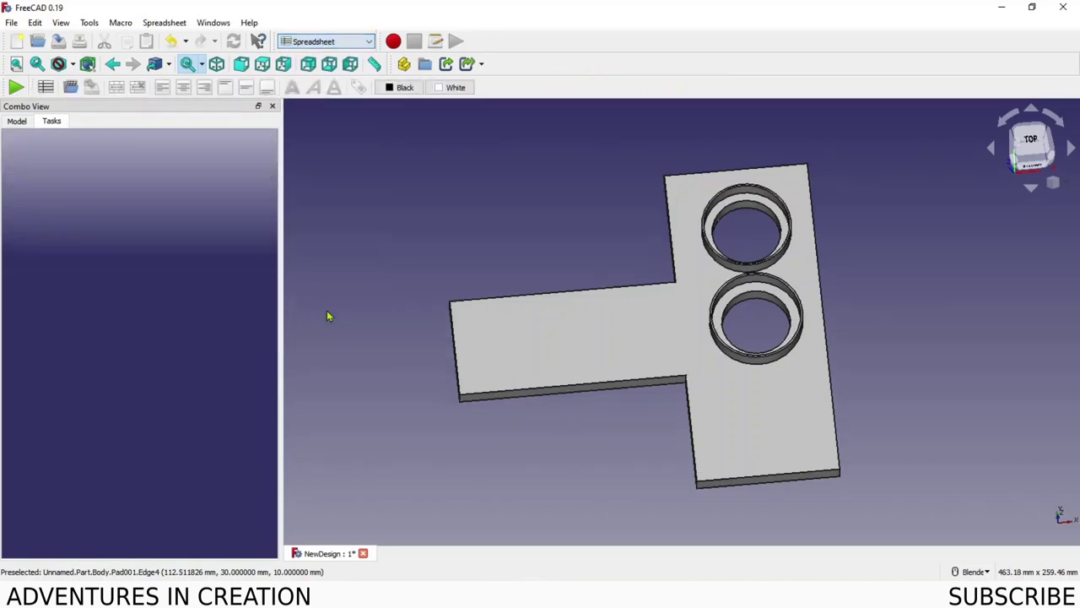
click(45, 87)
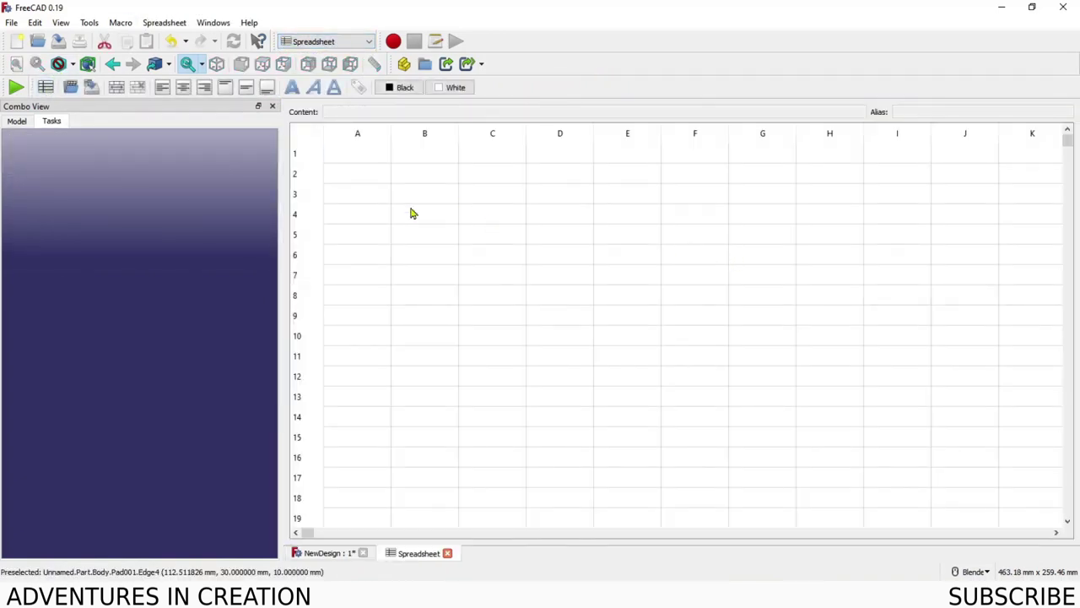
- Label cells A2, A3 and A4 as Length, Width and Thickness
click(350, 177)
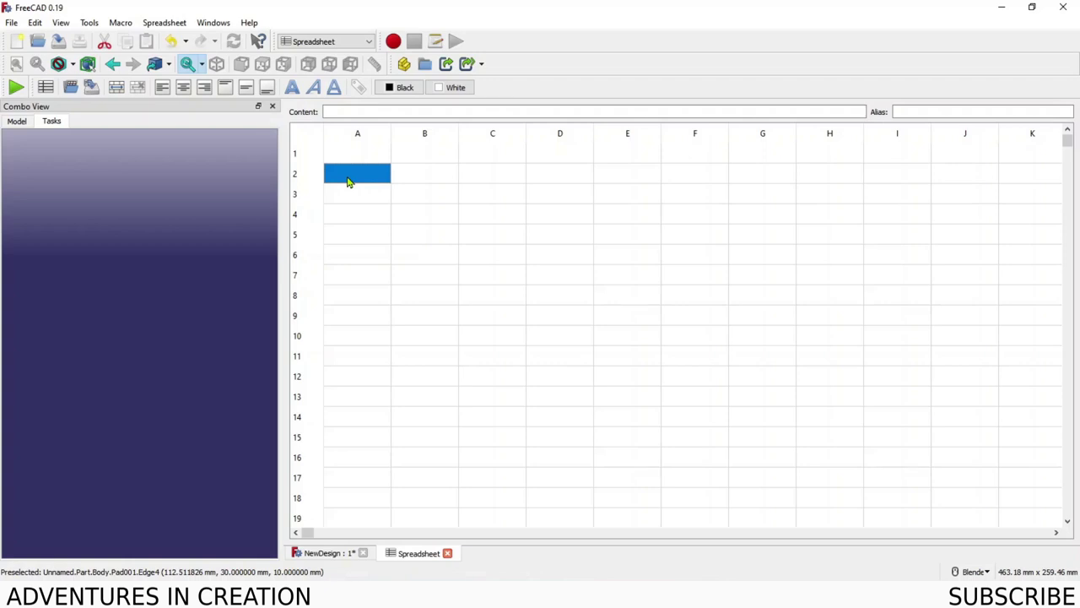
text(Length)
click(362, 203)
text(Width)
key(Return)
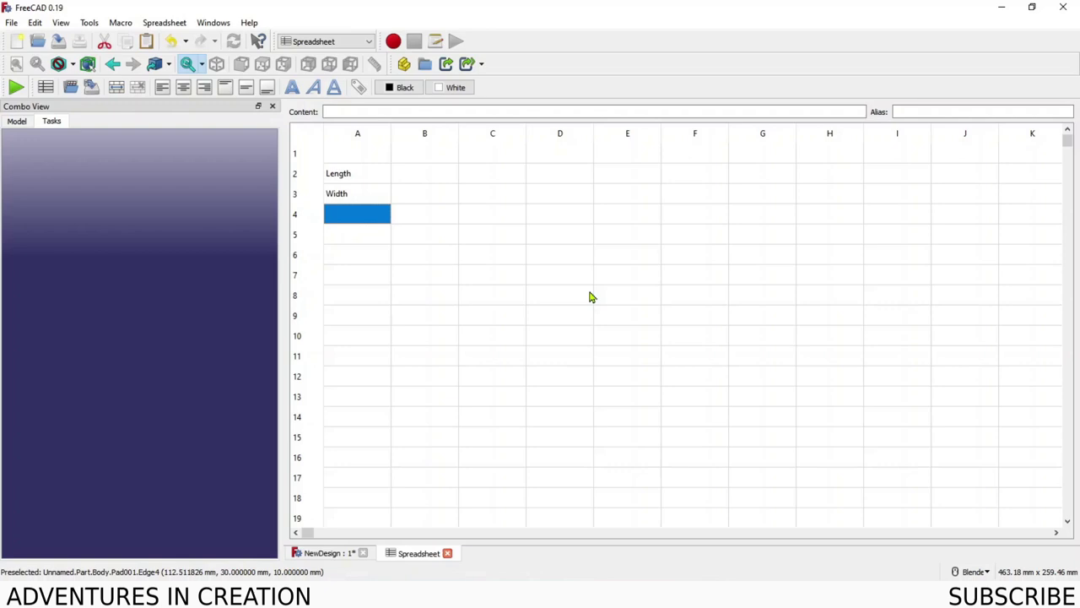
text(Thic)
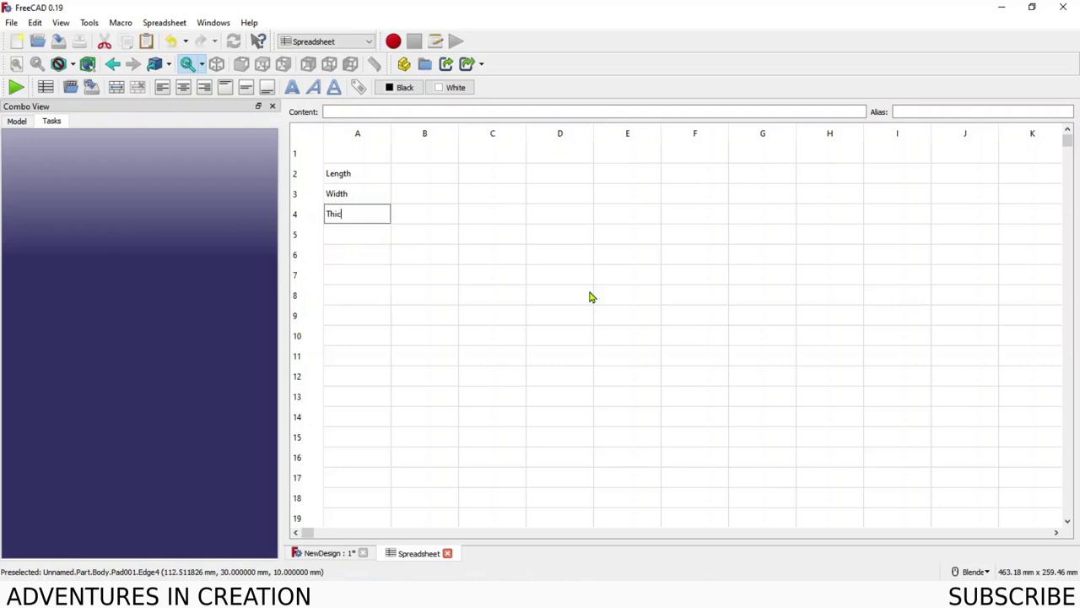
text(kness)
key(Return)
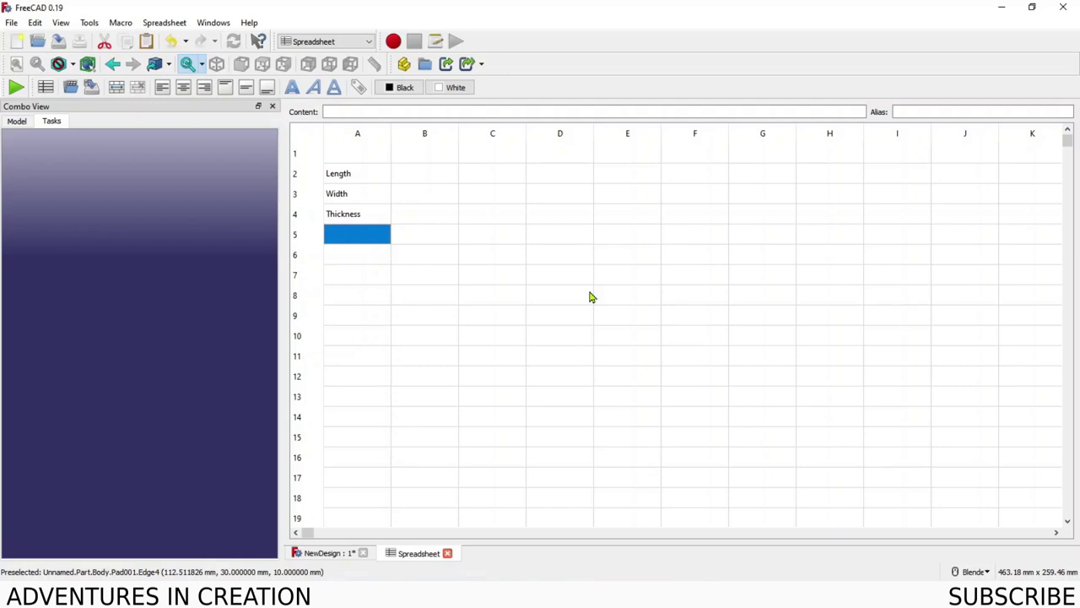
- Tile the windows and narrow the spreadsheet so the plate model shows beside it
click(429, 175)
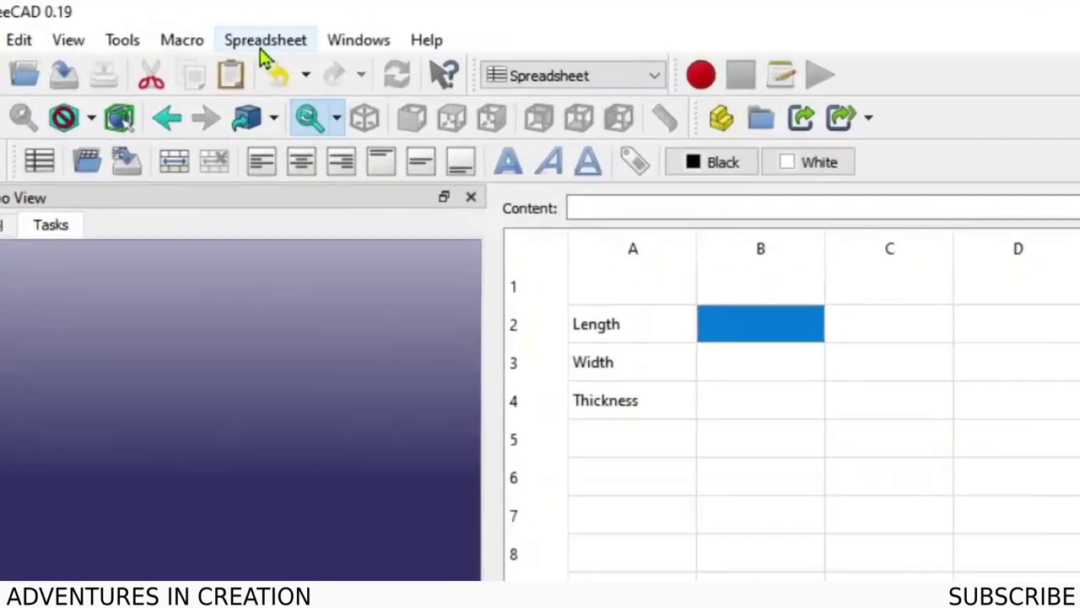
click(352, 38)
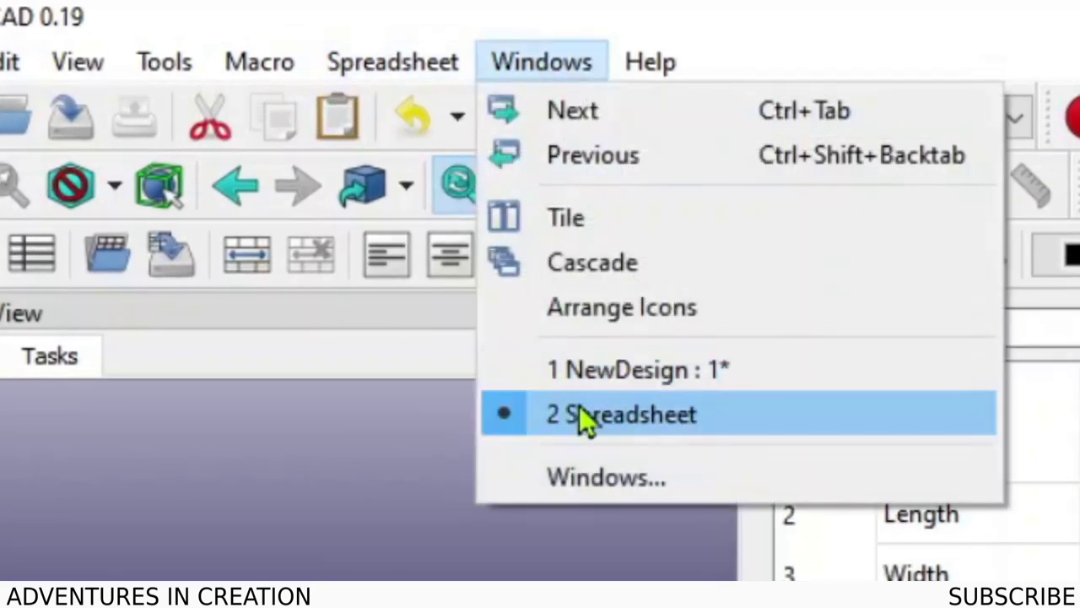
click(702, 226)
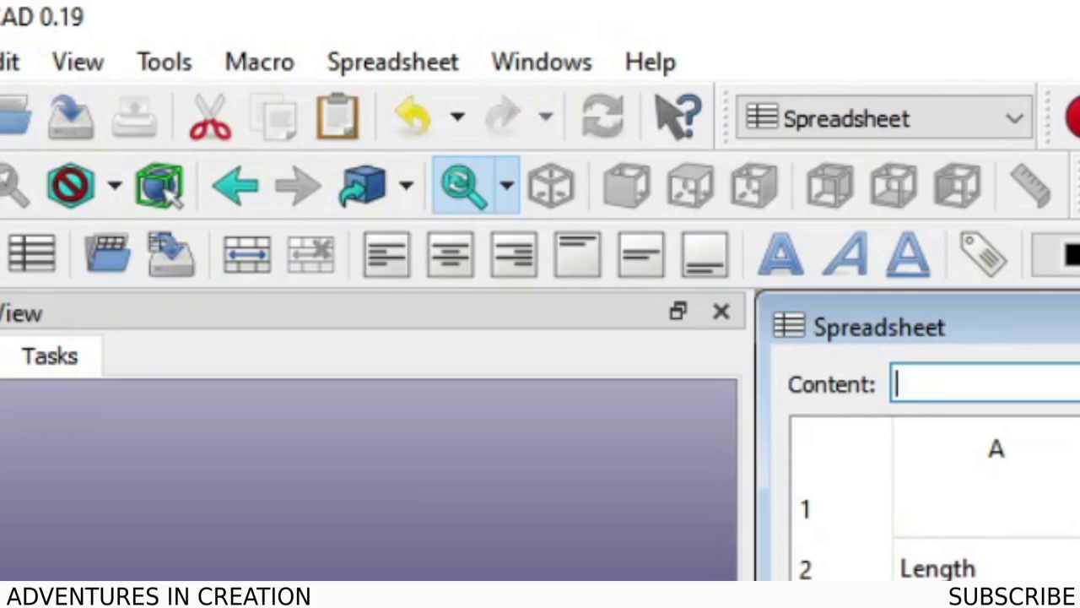
drag(666, 355, 477, 358)
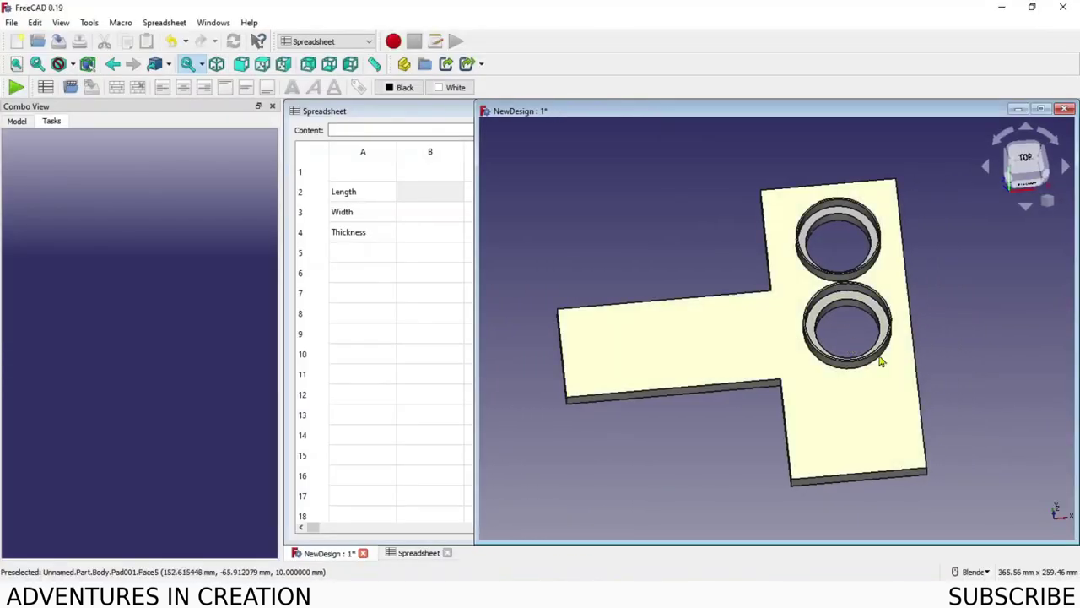
click(404, 379)
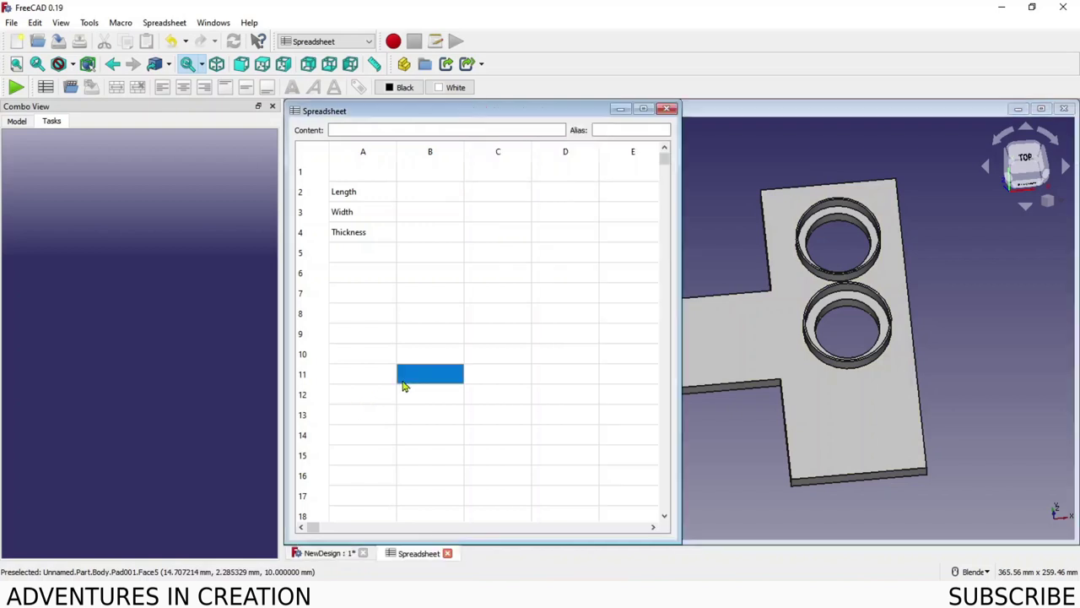
click(1004, 392)
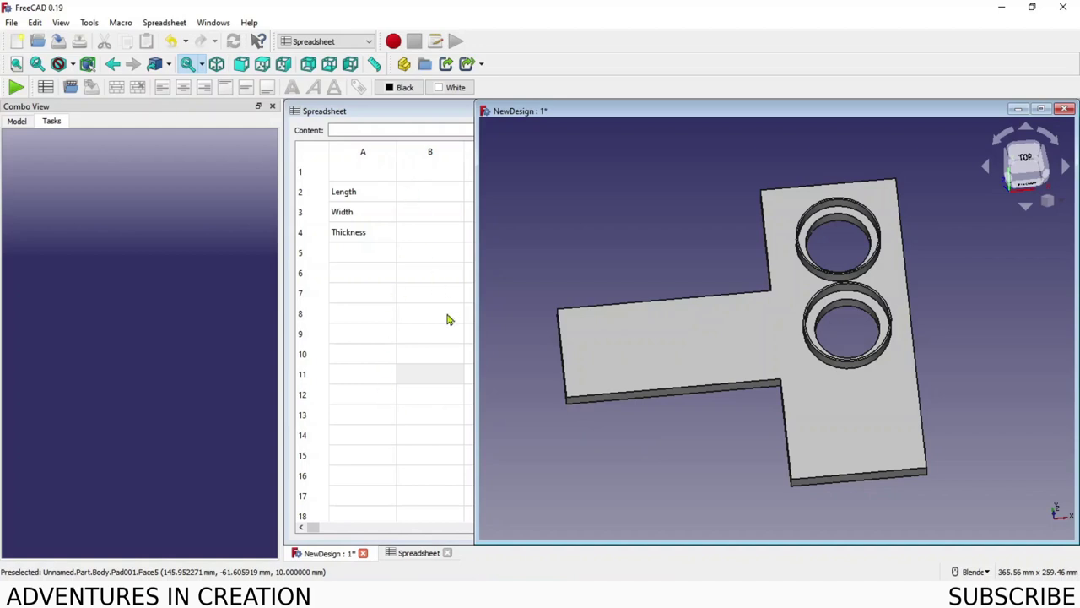
click(419, 337)
drag(680, 370, 420, 352)
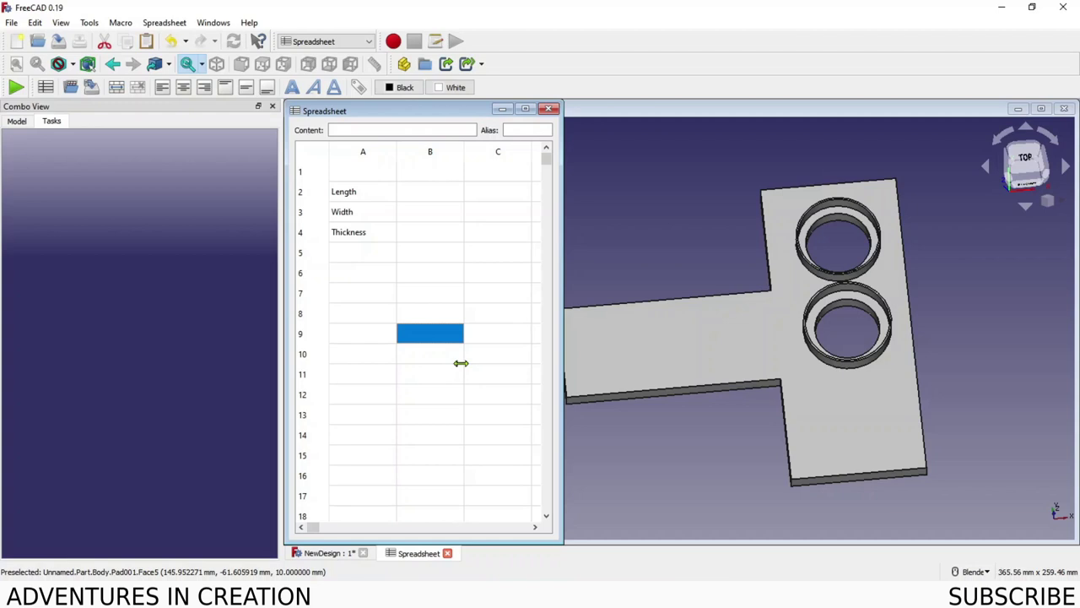
click(728, 458)
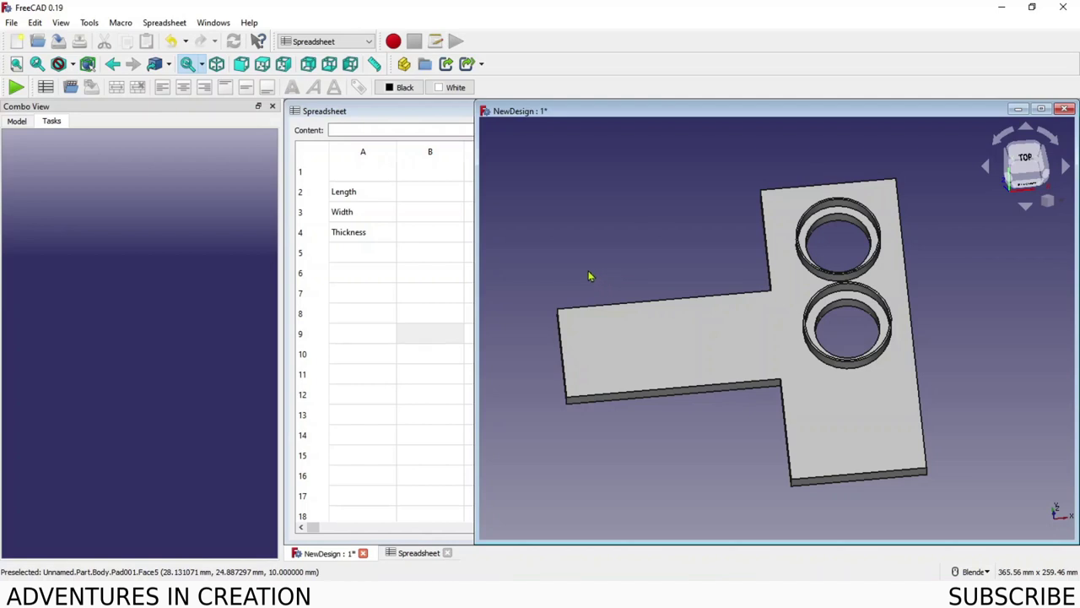
- Edit the Pad's base Sketch and add a 215.41 mm horizontal length at its top-right corner
click(97, 245)
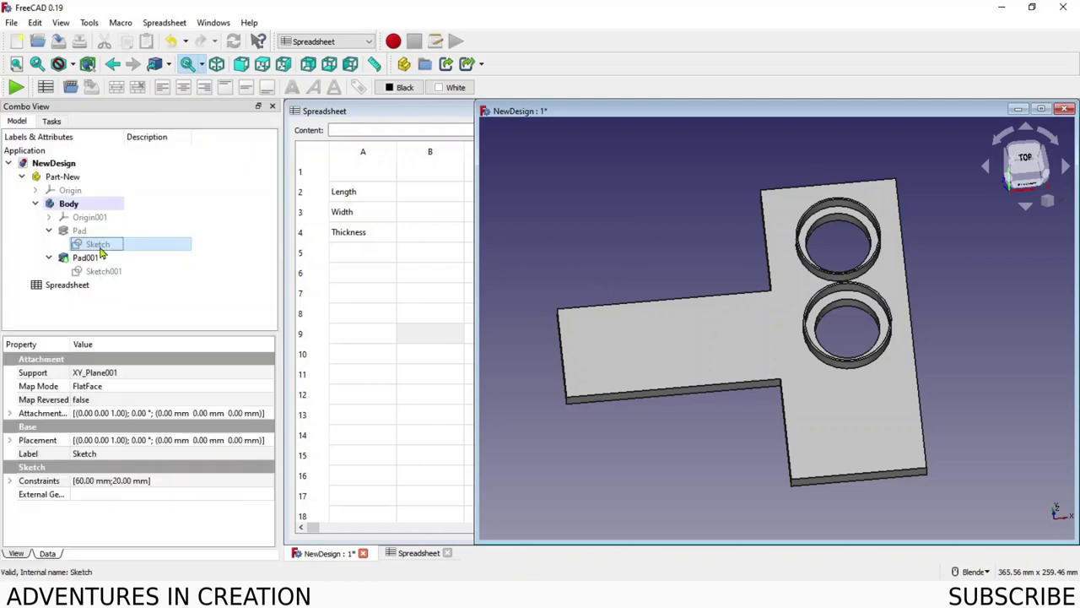
key(space)
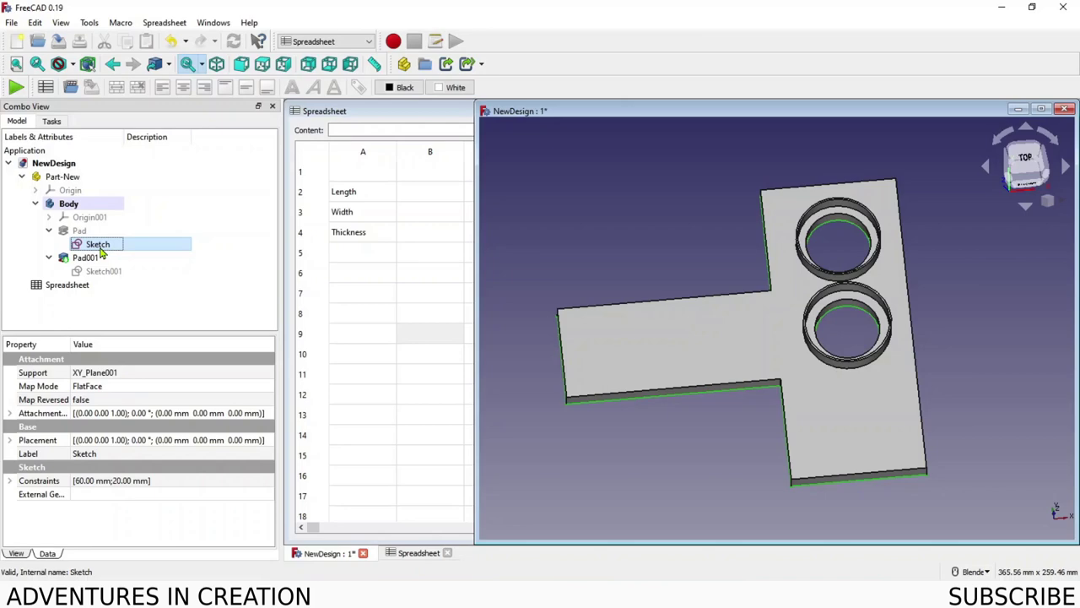
double_click(99, 245)
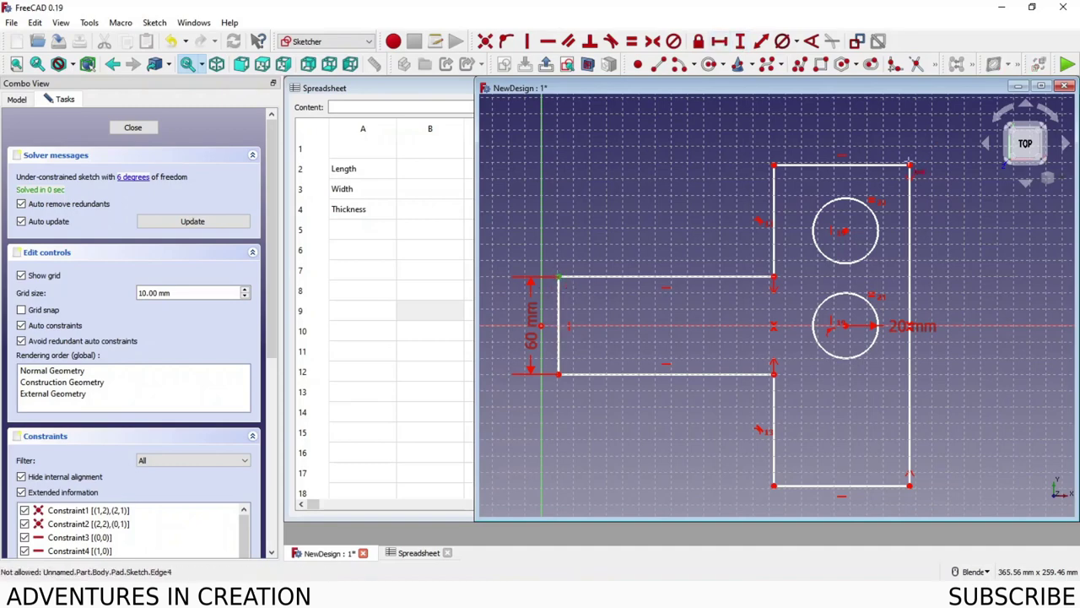
click(911, 166)
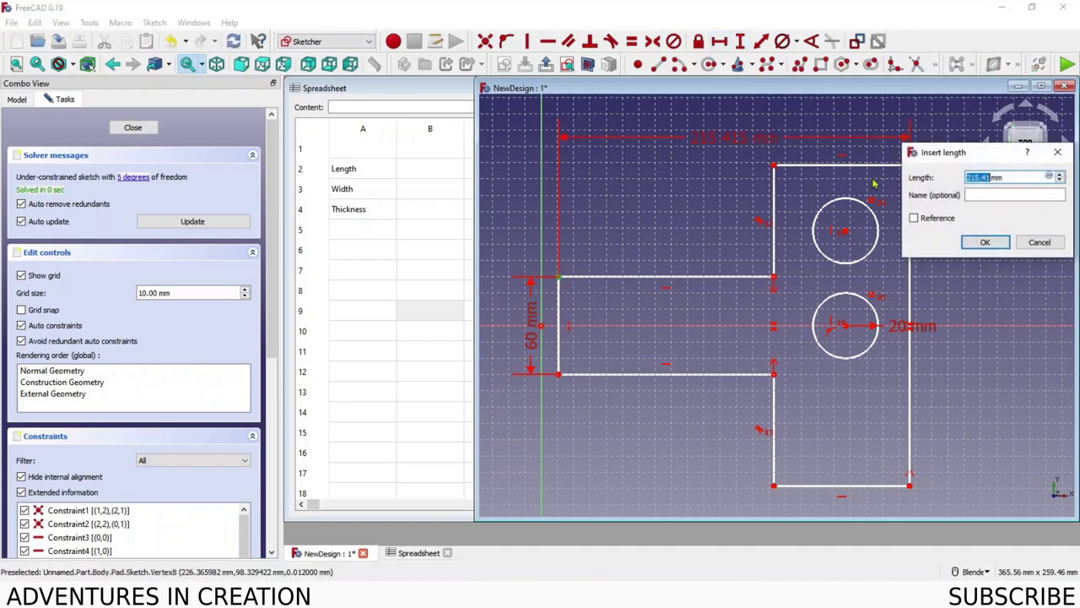
click(986, 243)
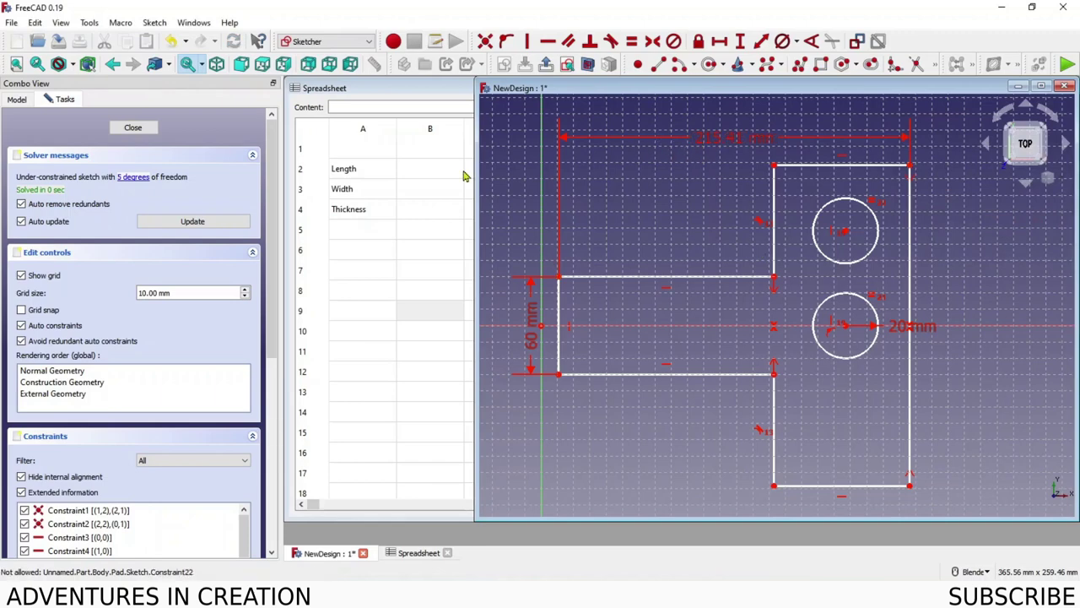
- Enter 215 in spreadsheet cell B2
click(413, 178)
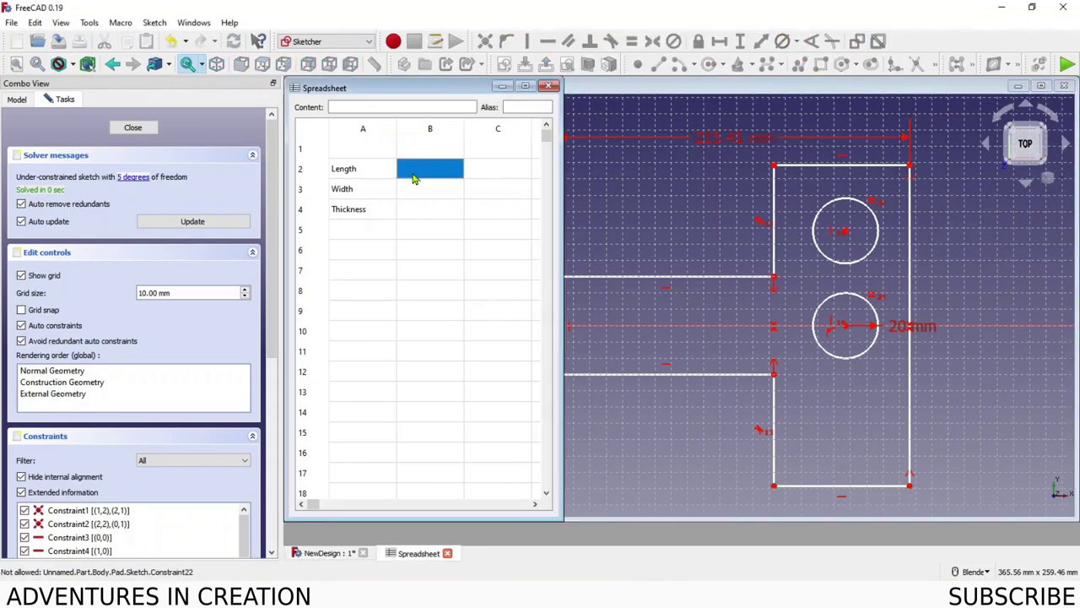
text(2)
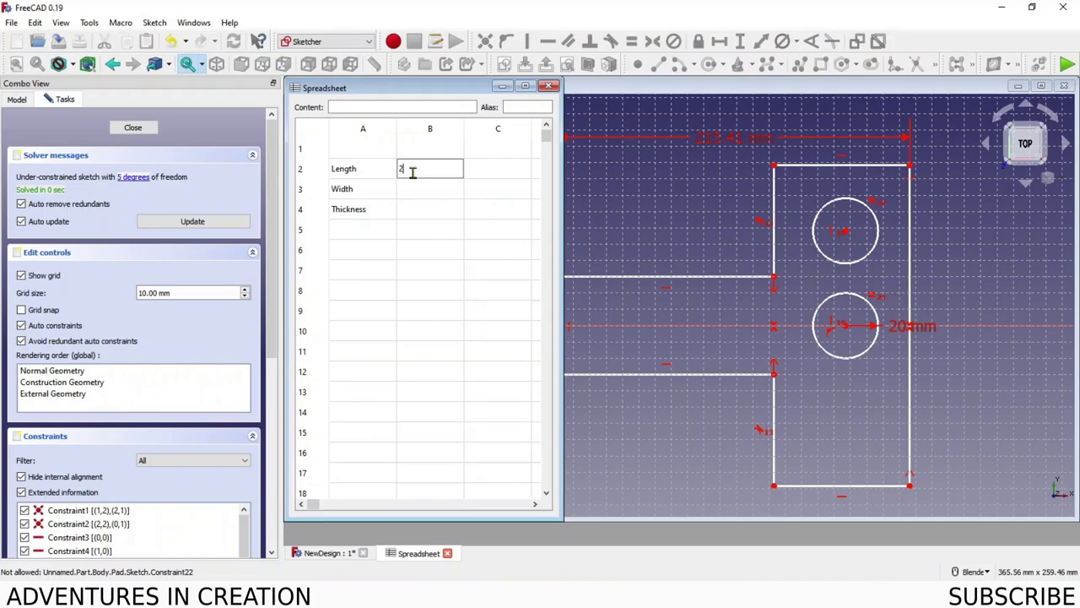
text(15)
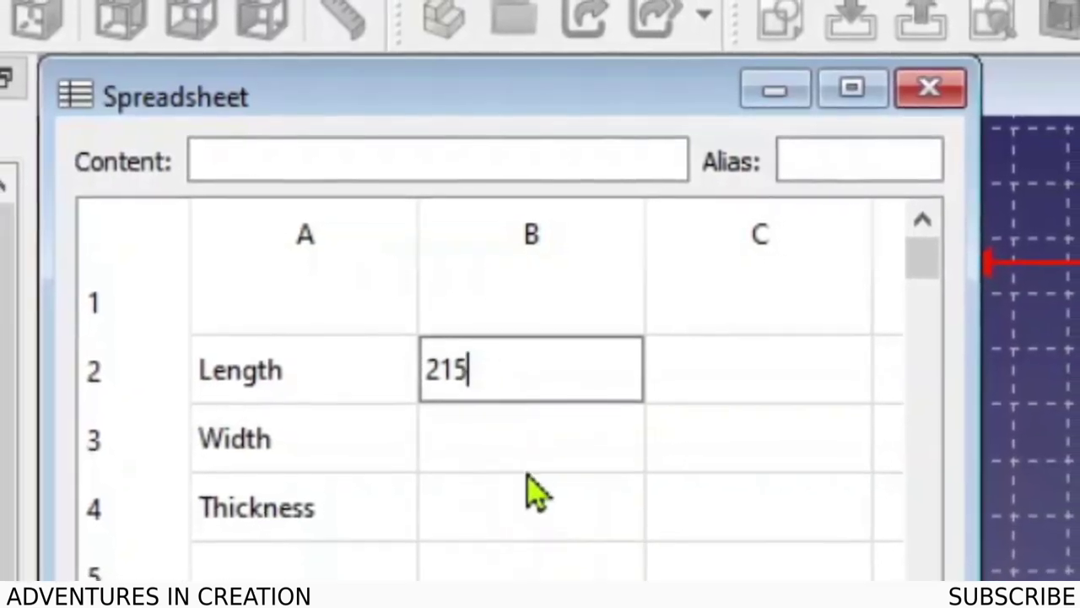
click(527, 462)
- Give cell B2 the alias 'length' and return to the sketch view
click(563, 373)
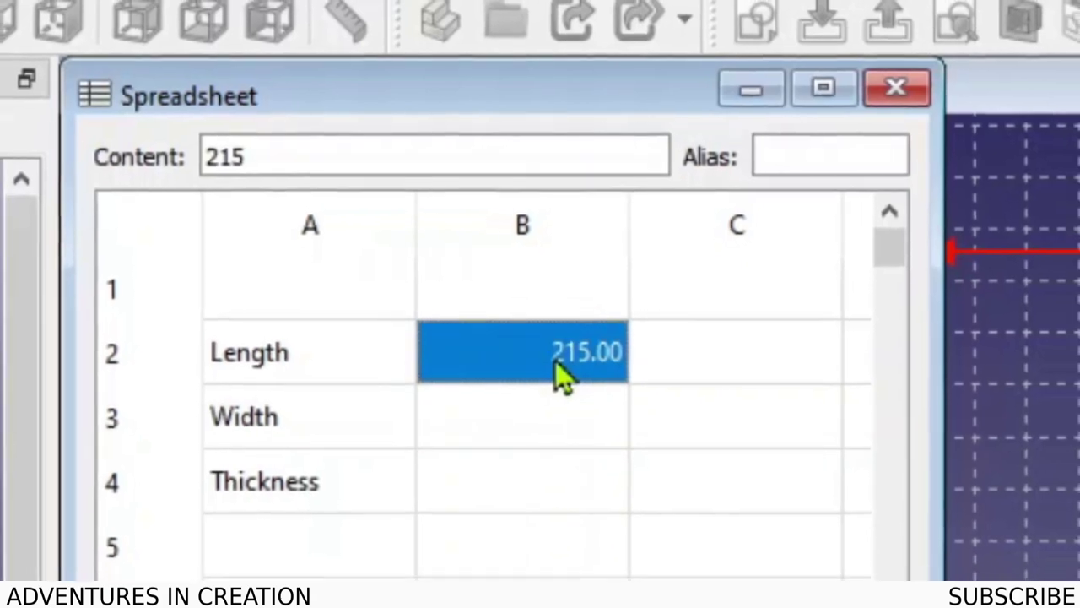
click(802, 155)
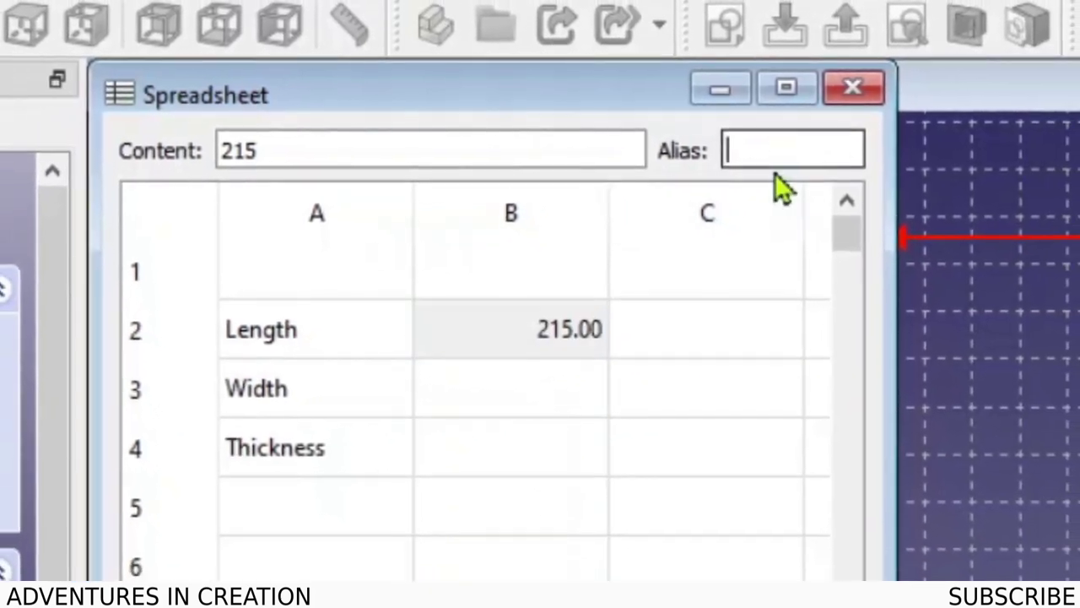
text(lengt)
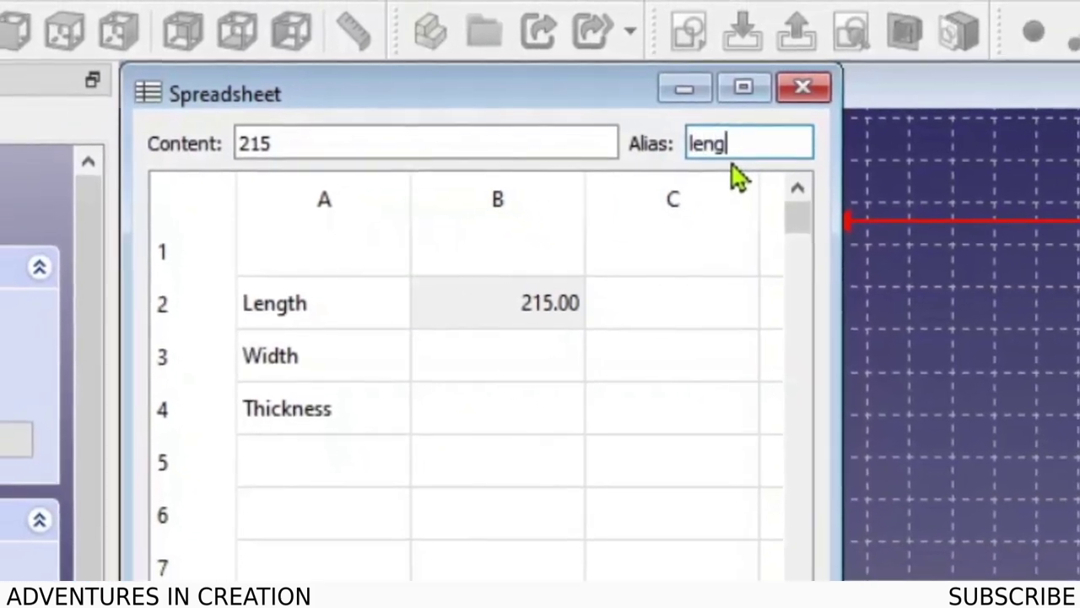
text(h)
key(Return)
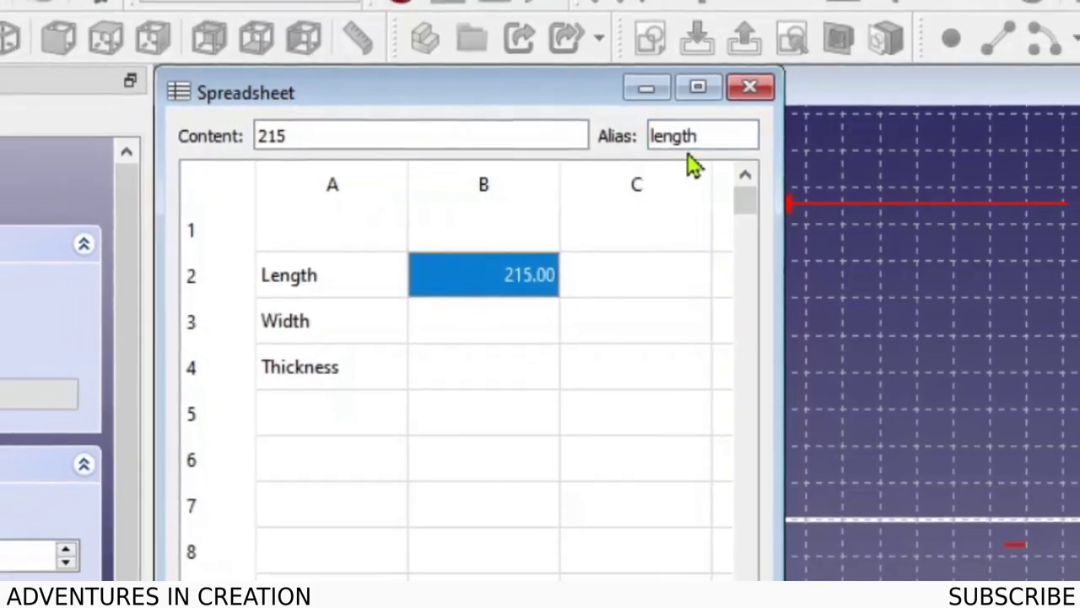
click(496, 321)
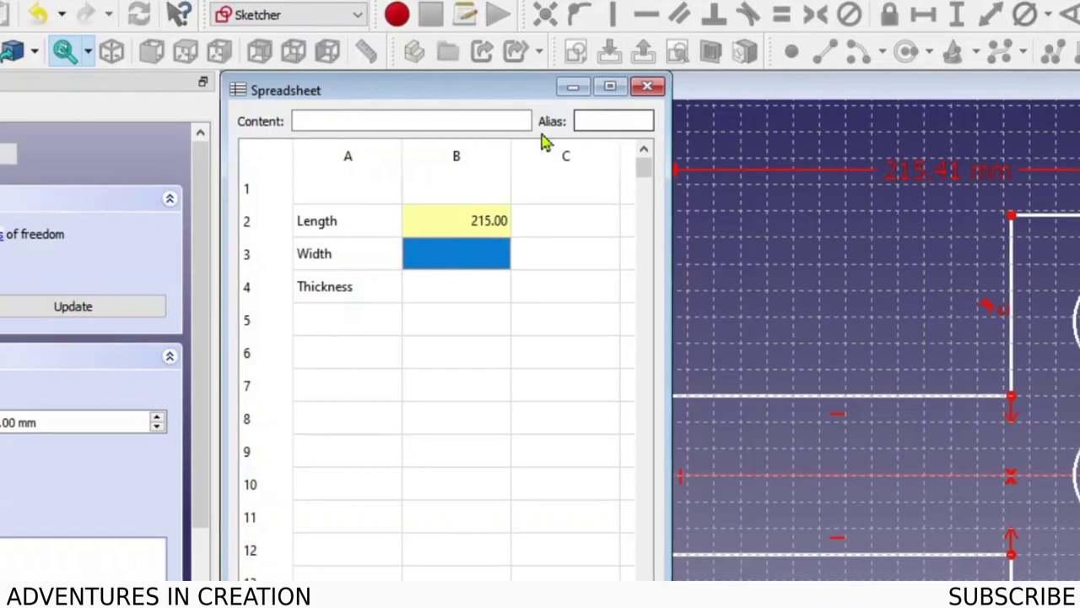
click(453, 221)
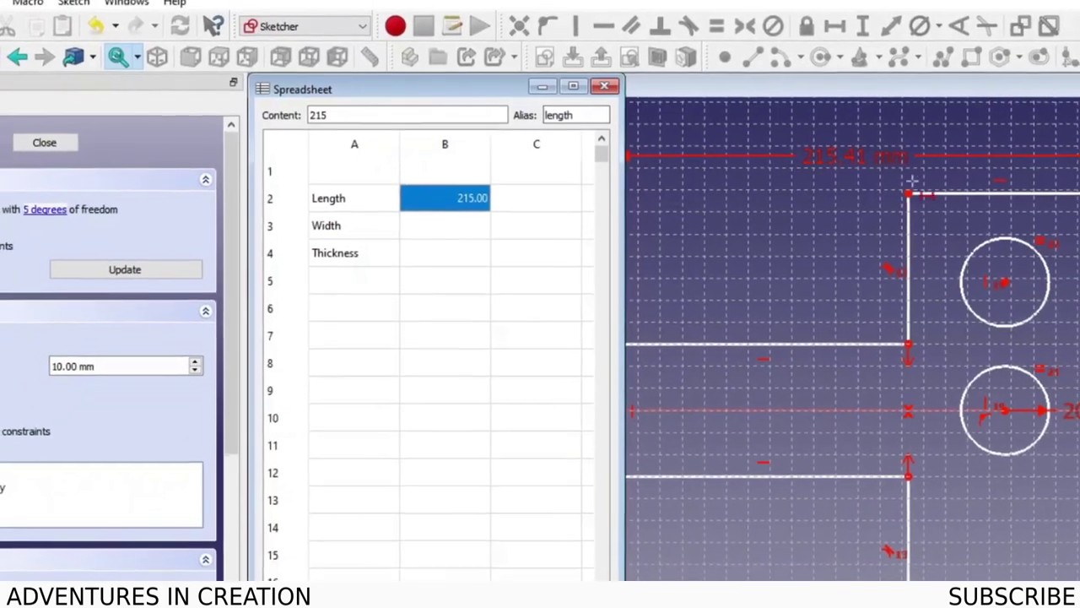
click(827, 156)
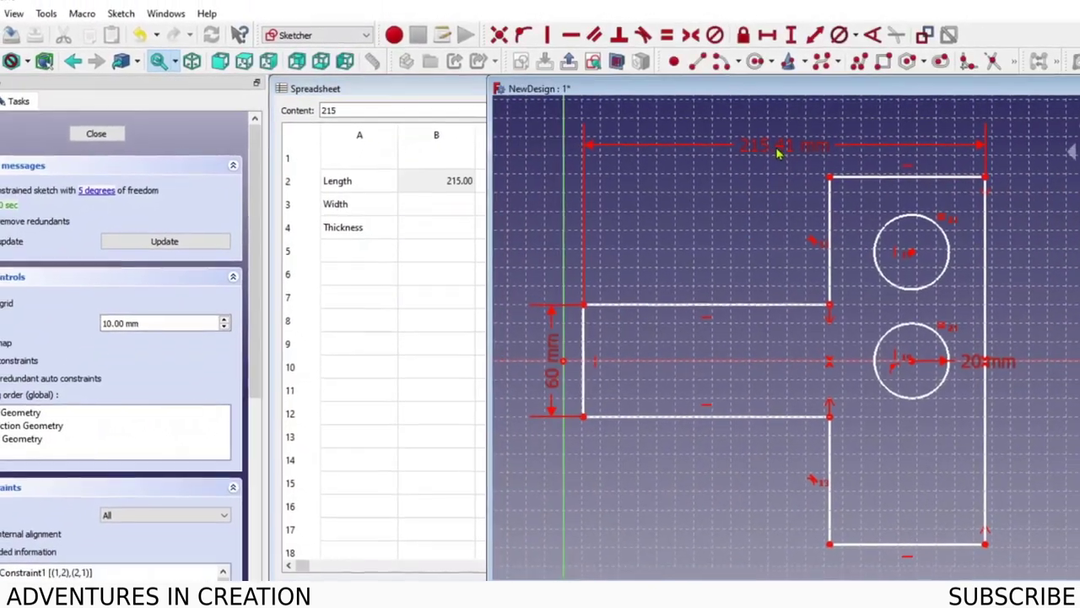
- Bind the 215.41 mm dimension to the expression Spreadsheet.length, making it 215 mm
double_click(734, 137)
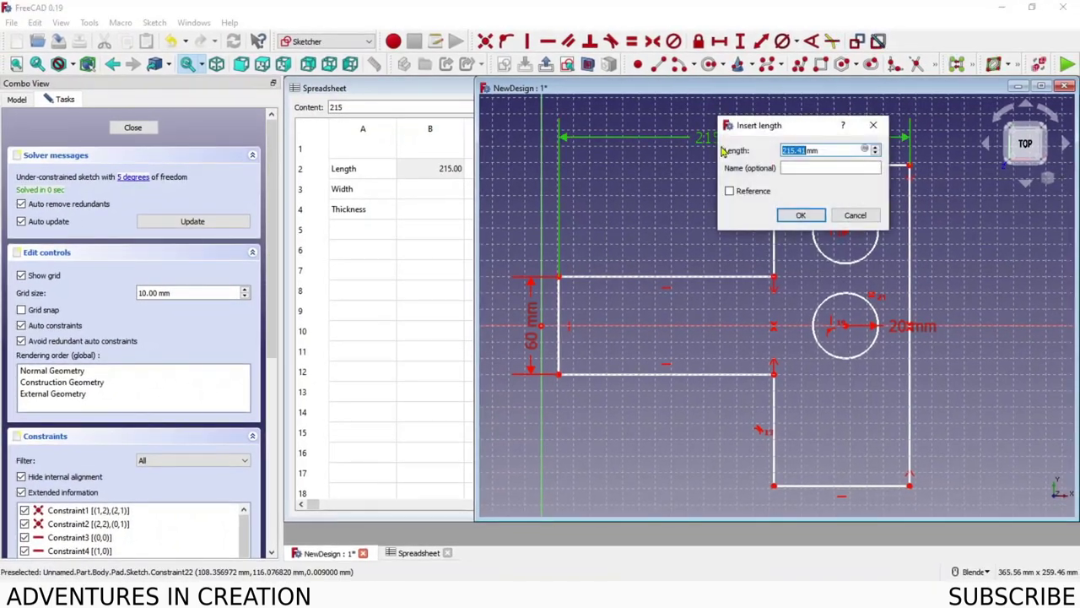
click(866, 150)
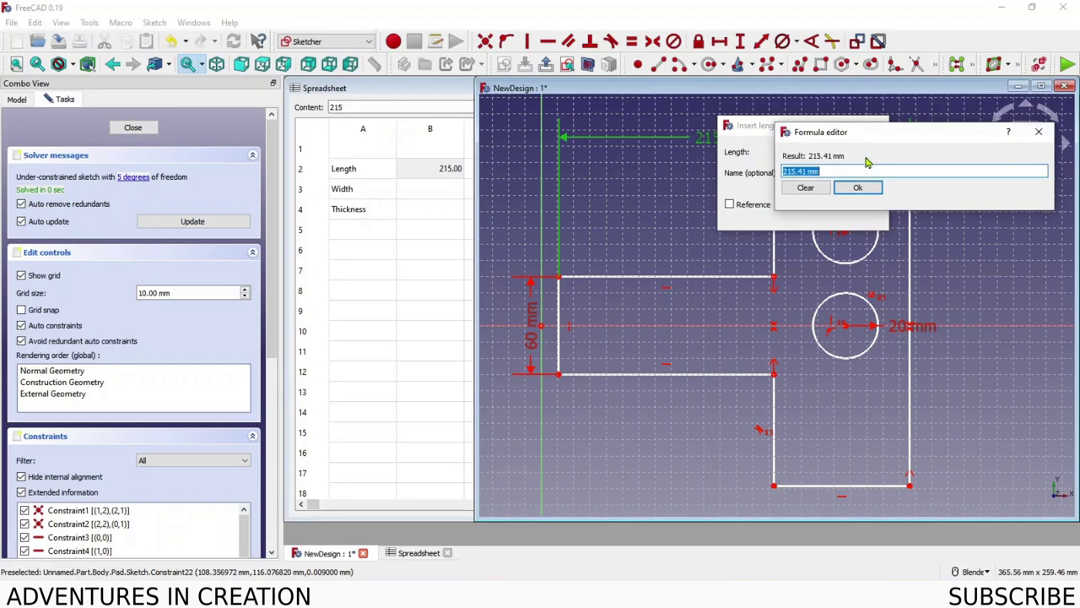
text(S)
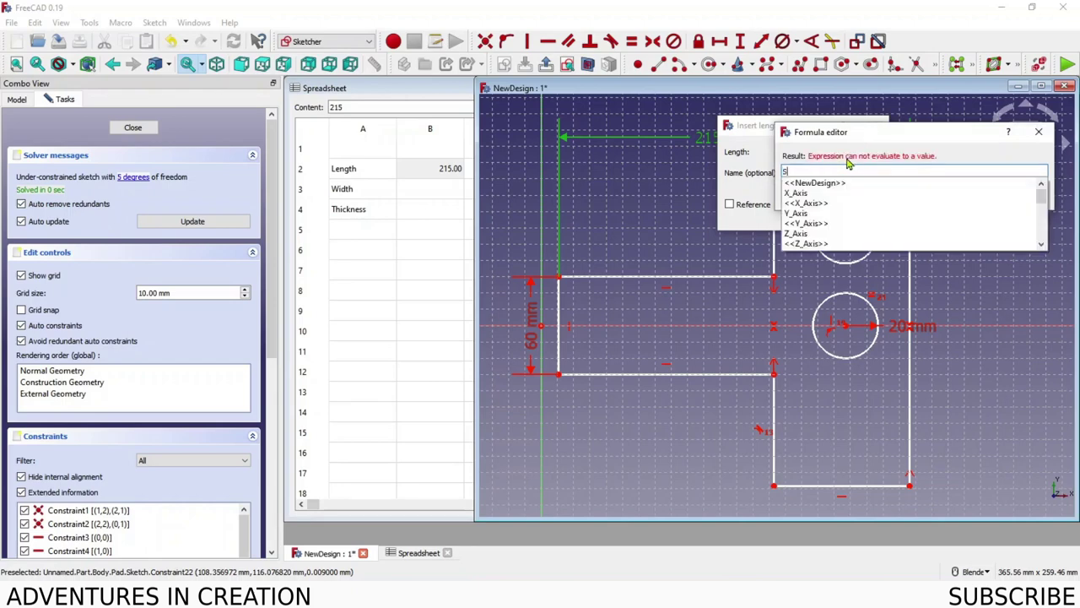
text(p)
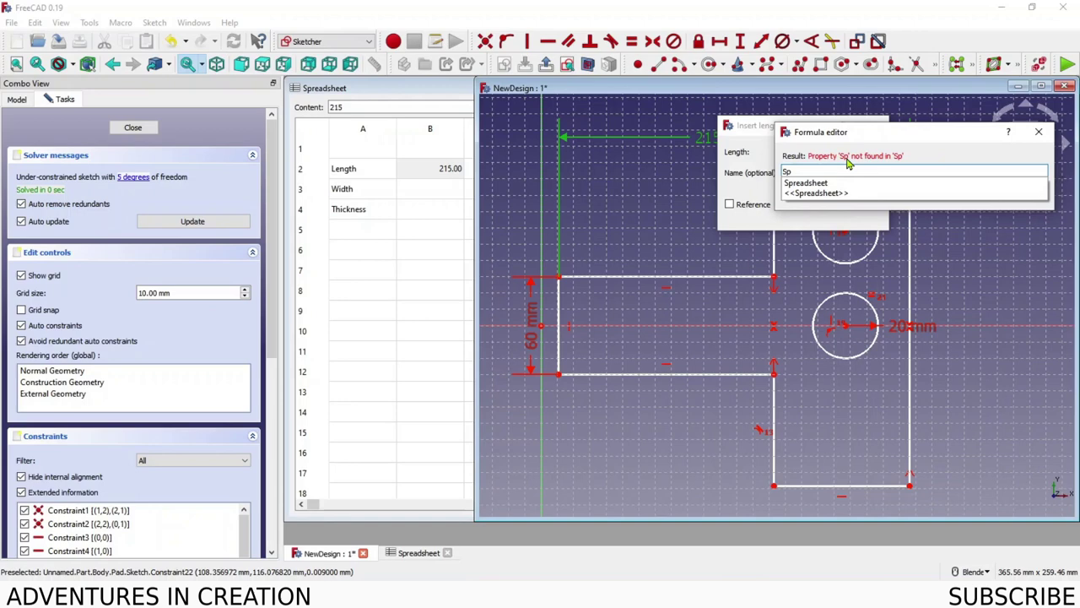
click(809, 183)
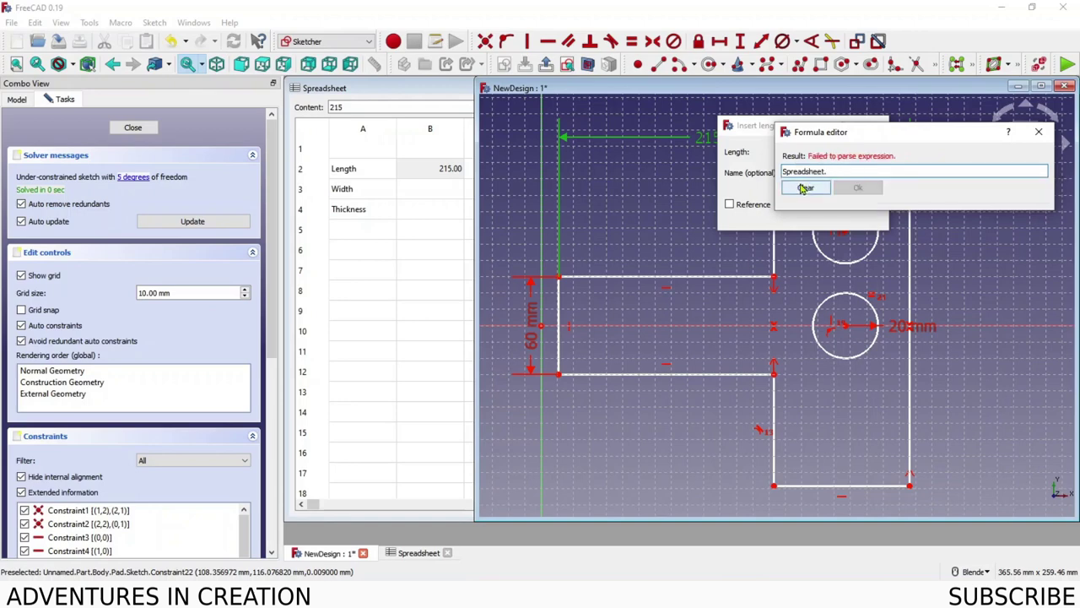
text(le)
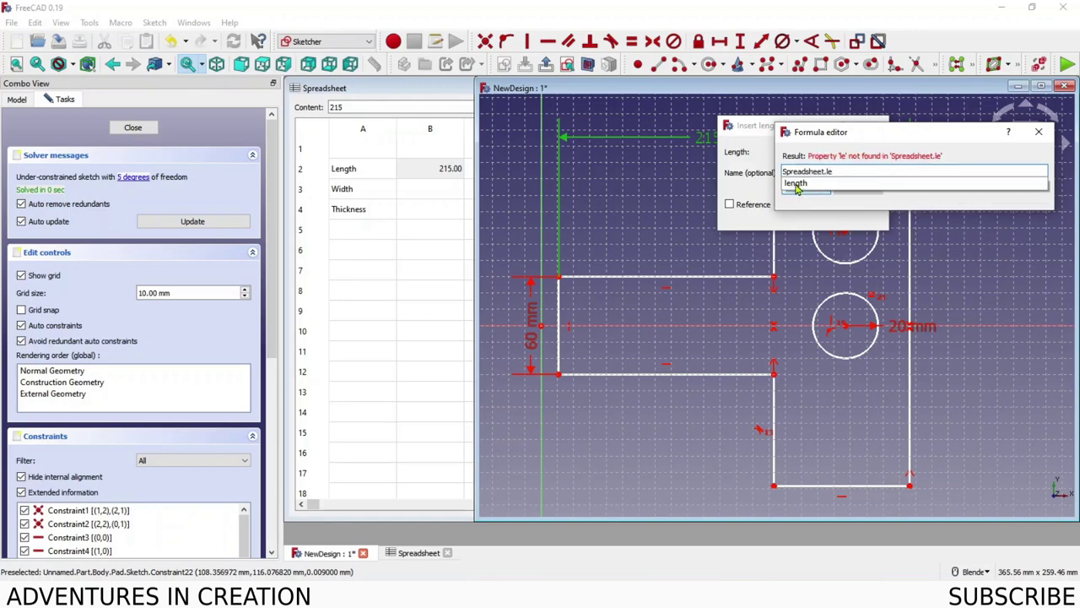
click(795, 183)
click(860, 186)
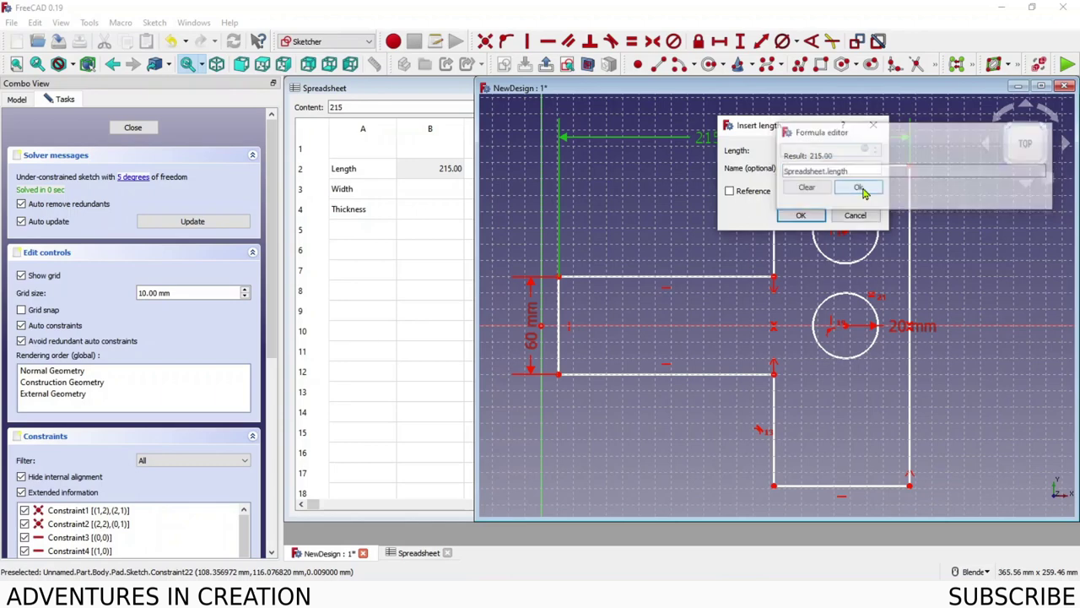
click(801, 215)
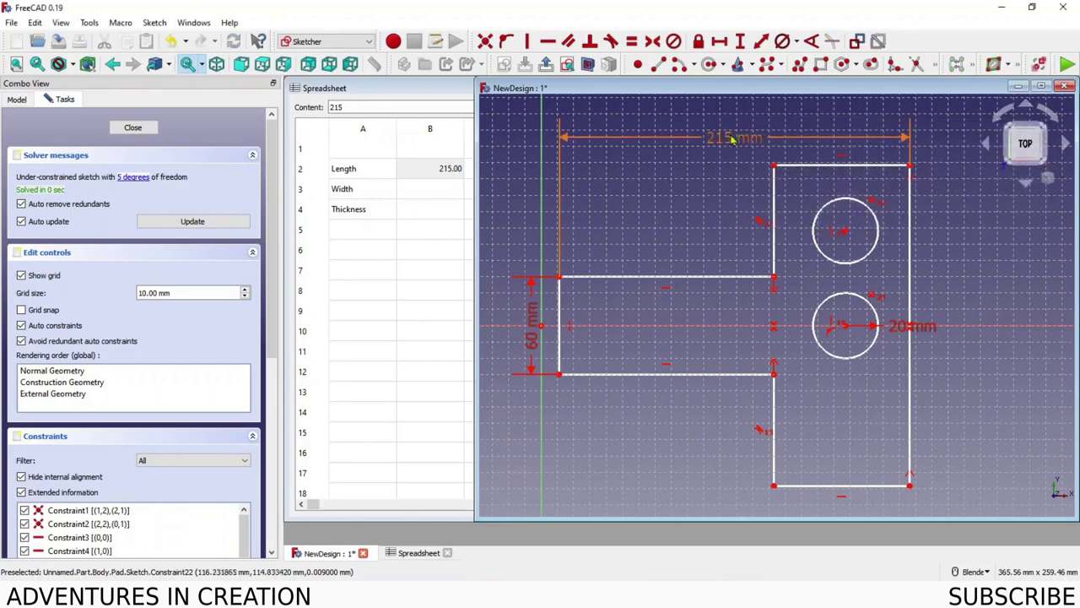
click(445, 173)
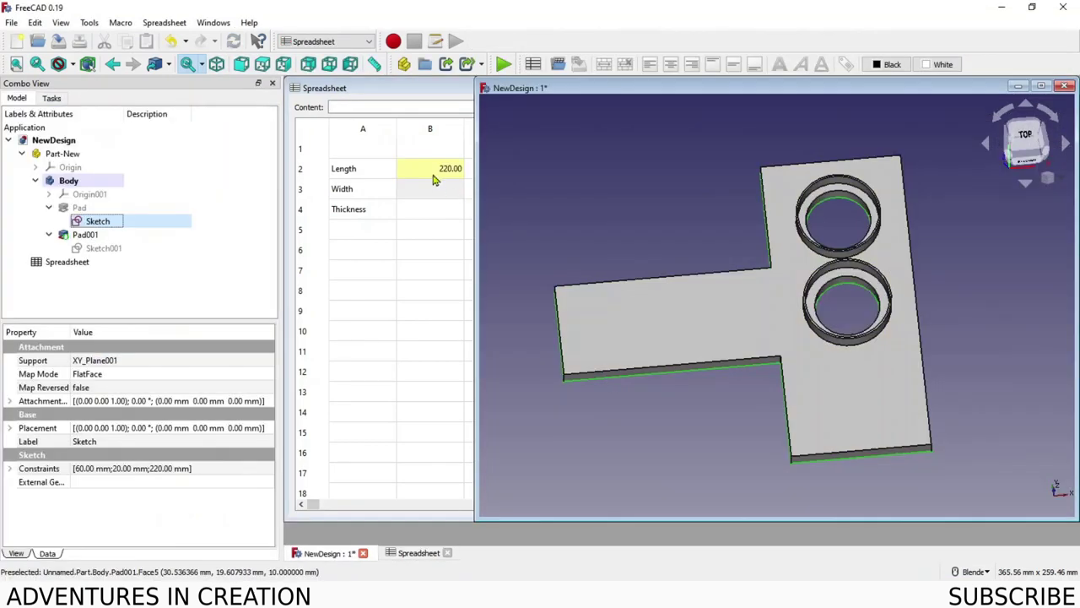
- Try a Length value of 225 in cell B2
click(436, 173)
double_click(436, 171)
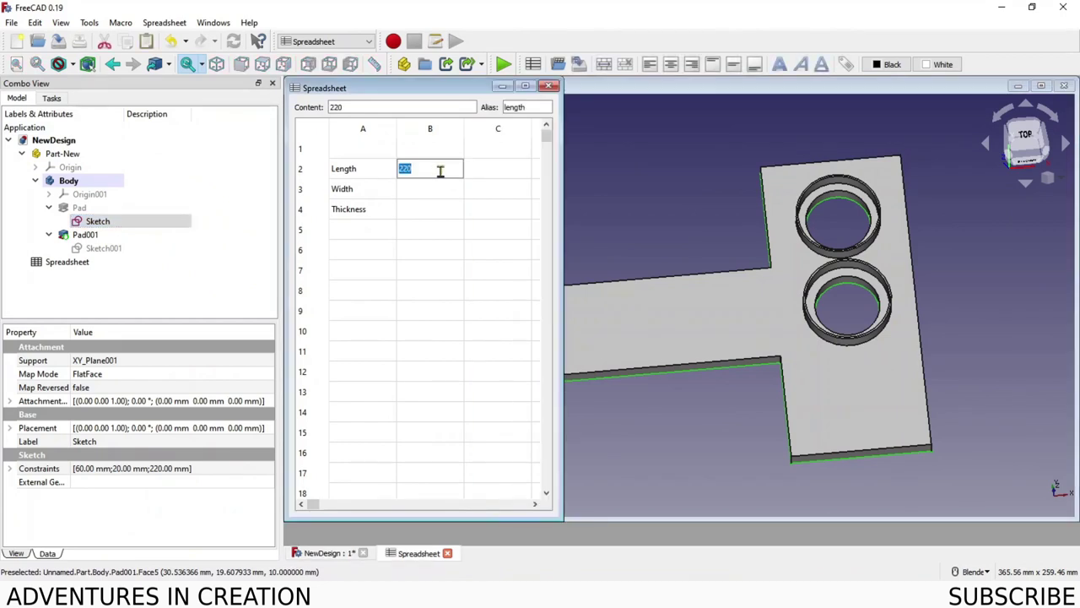
text(225)
key(Return)
scroll(696, 254, down, 3)
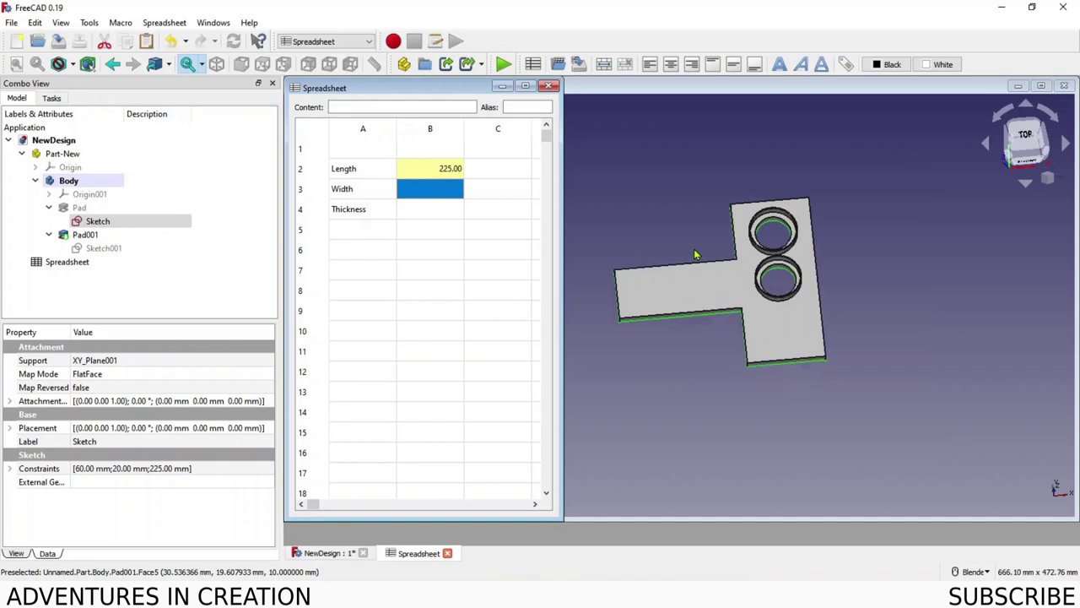
- Set the Length cell to 210 so the plate shortens to match
click(453, 172)
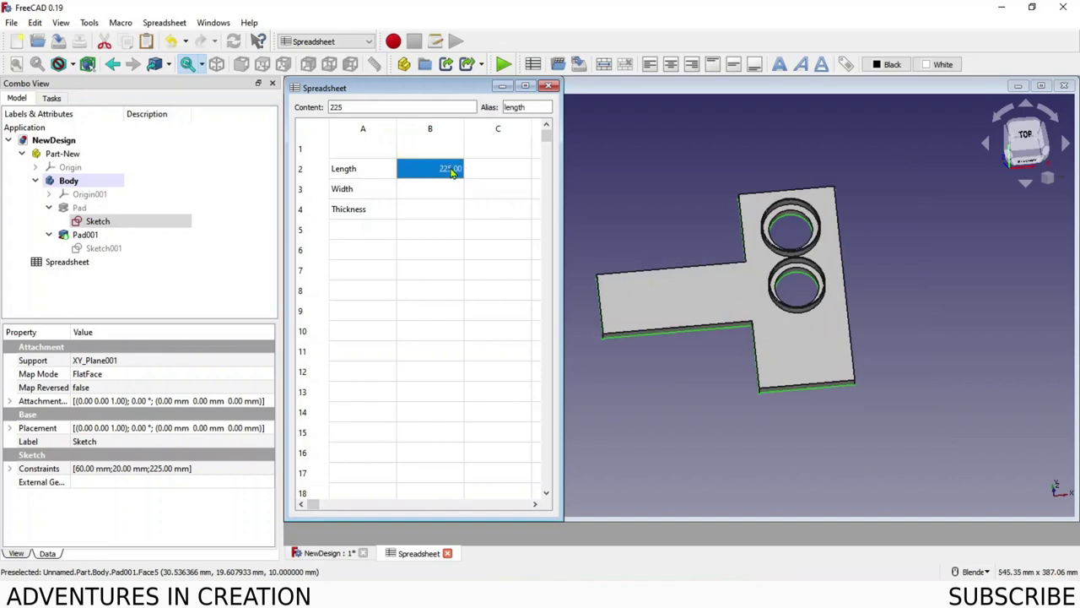
text(210)
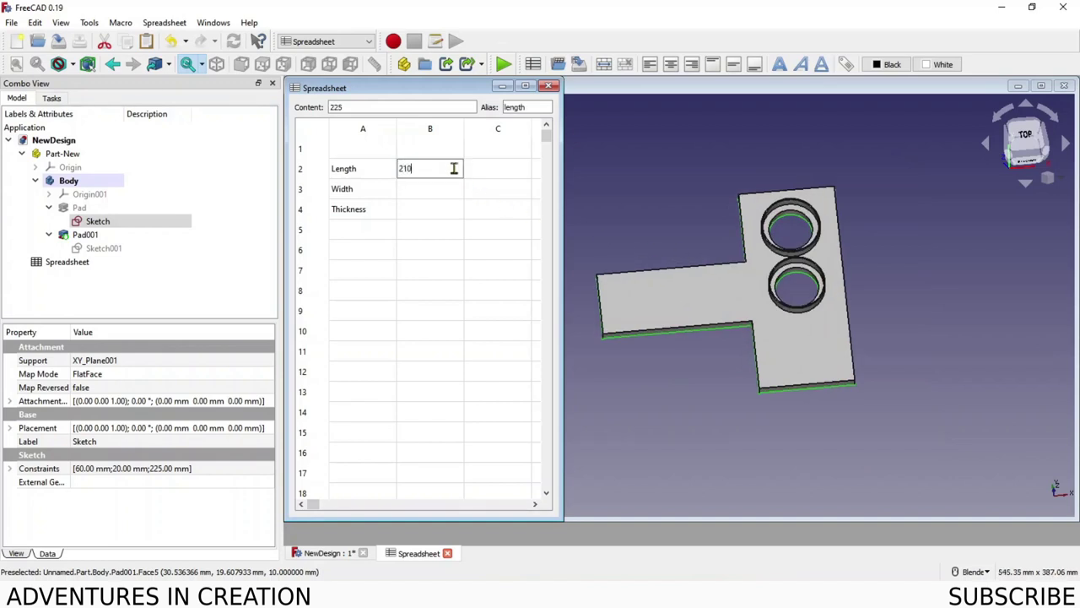
key(Return)
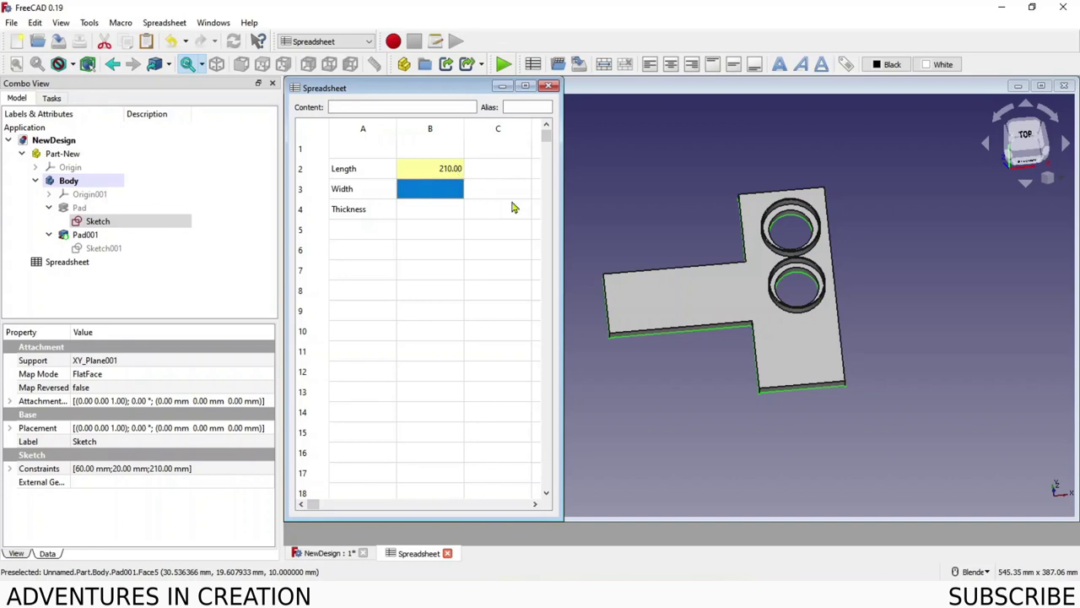
click(663, 192)
click(663, 192)
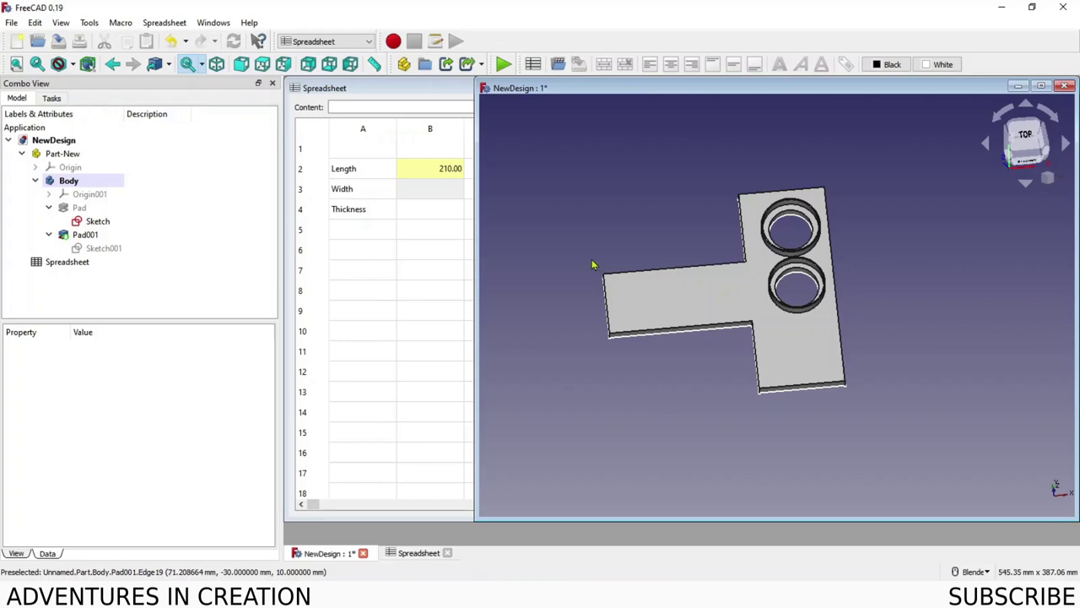
- Reopen the bracket sketch for editing, briefly selecting its 60 mm vertical dimension
double_click(94, 221)
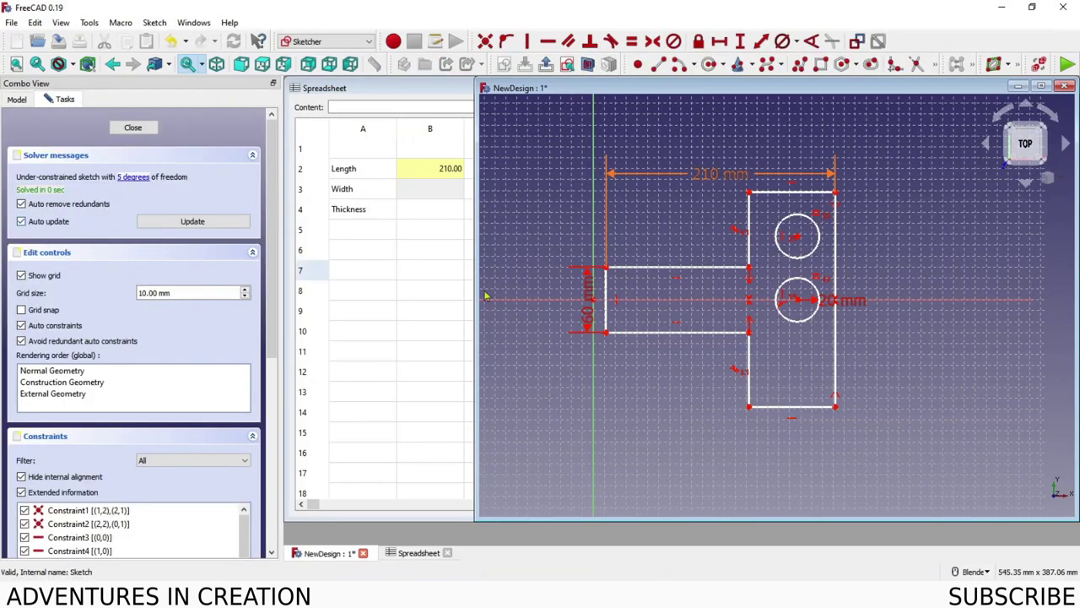
click(588, 308)
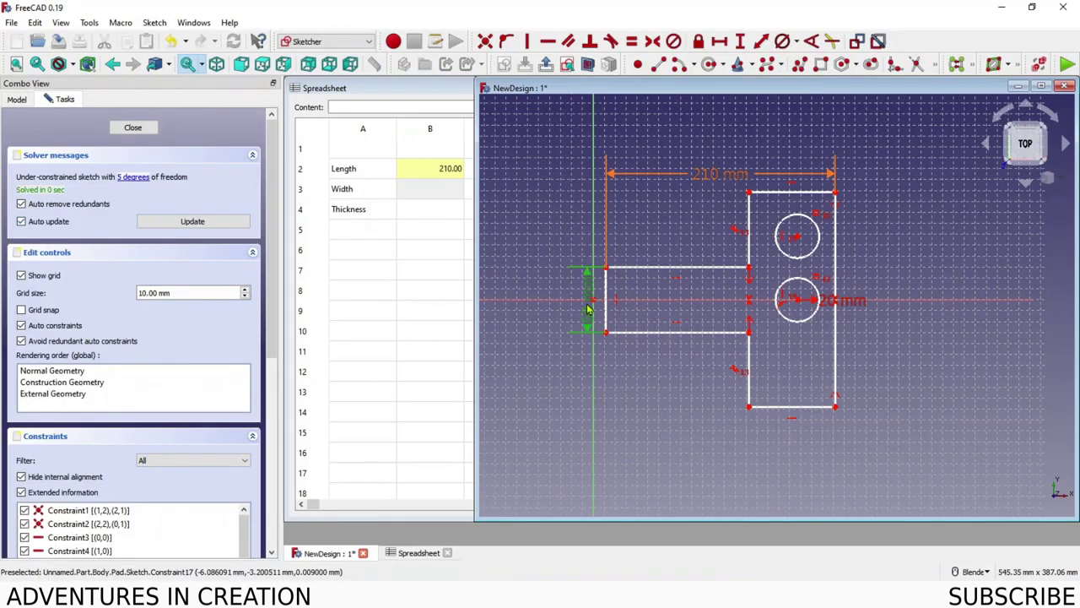
click(537, 228)
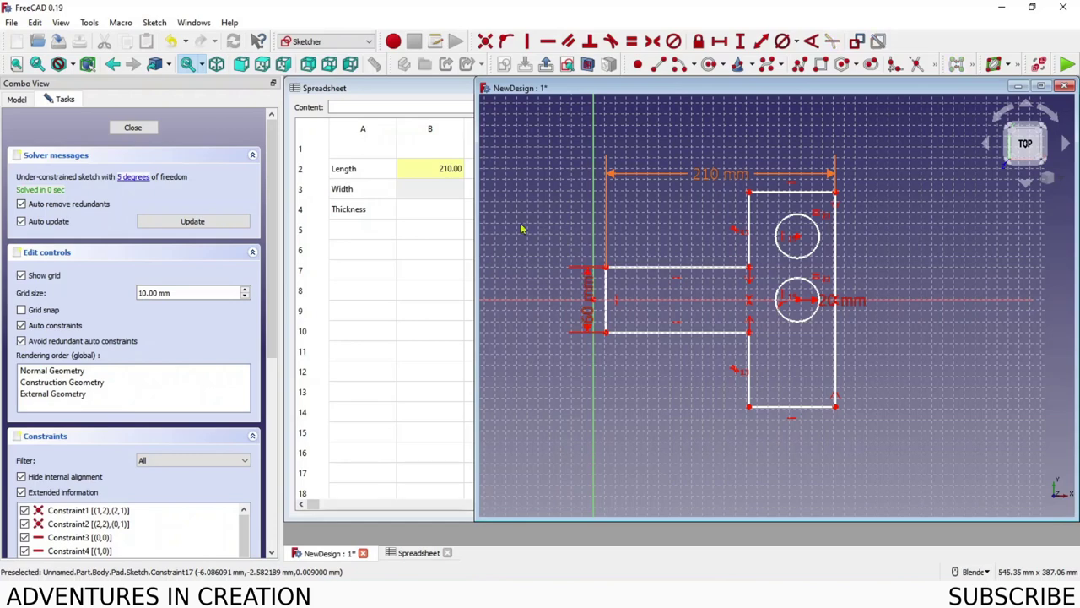
- Set the Width cell B3 to 80 and confirm its alias is 'width'
click(424, 194)
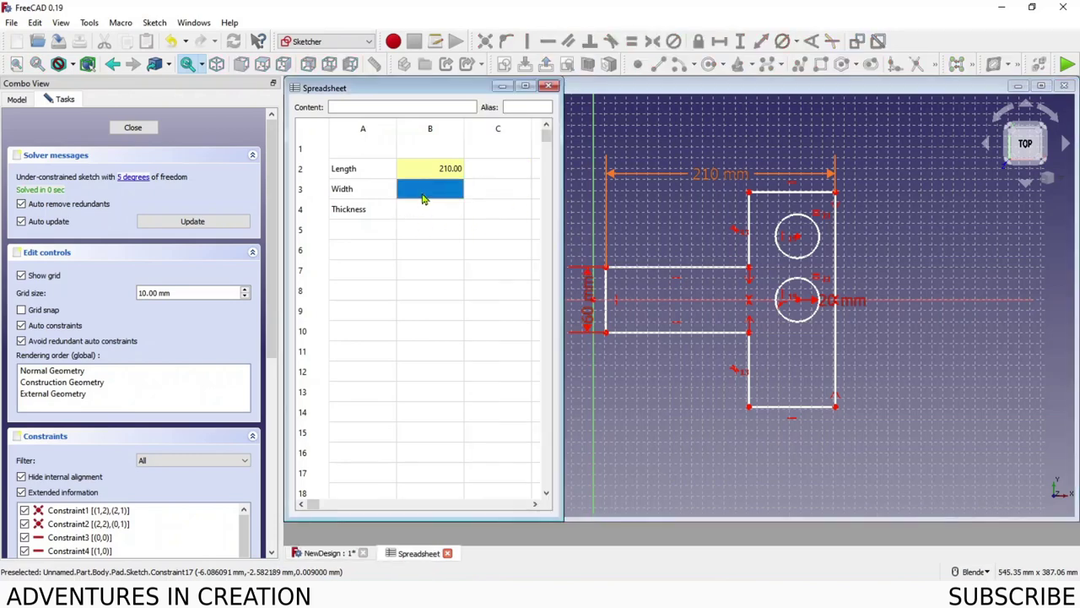
text(60)
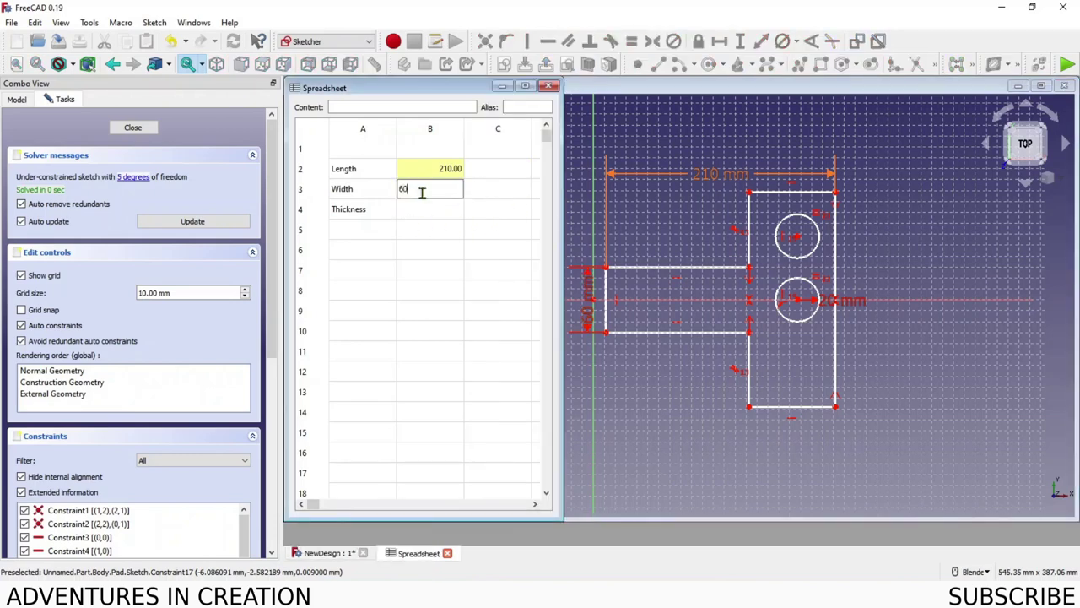
key(Return)
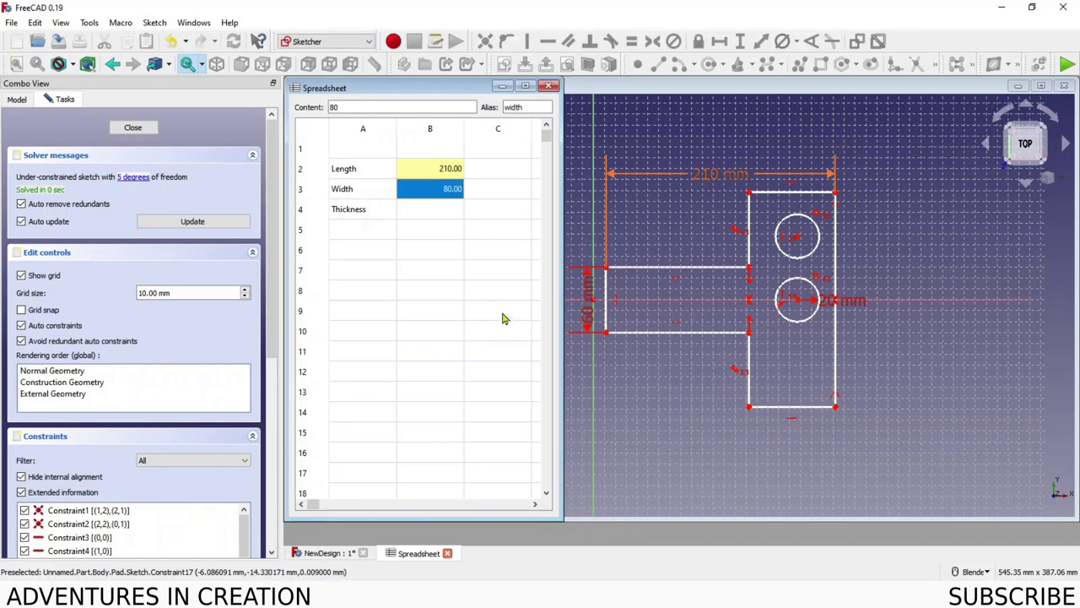
right_click(458, 194)
click(501, 200)
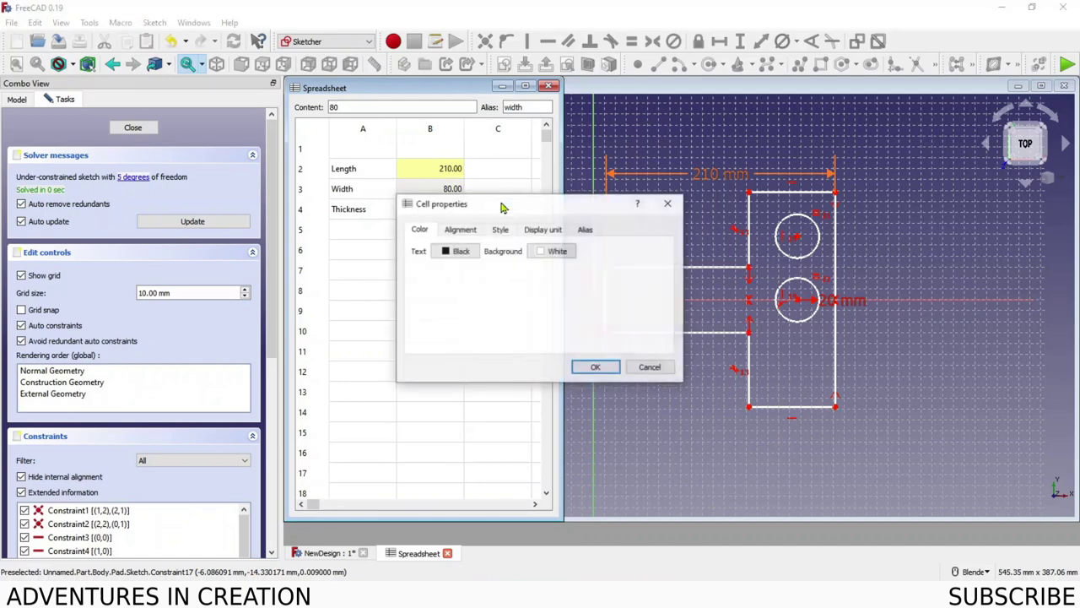
click(584, 229)
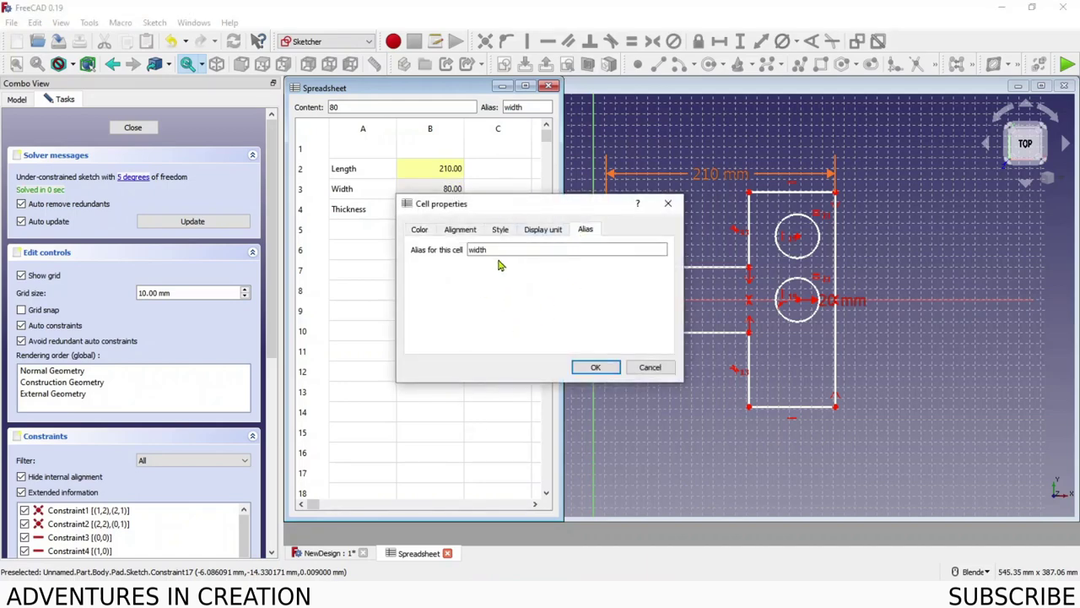
click(596, 367)
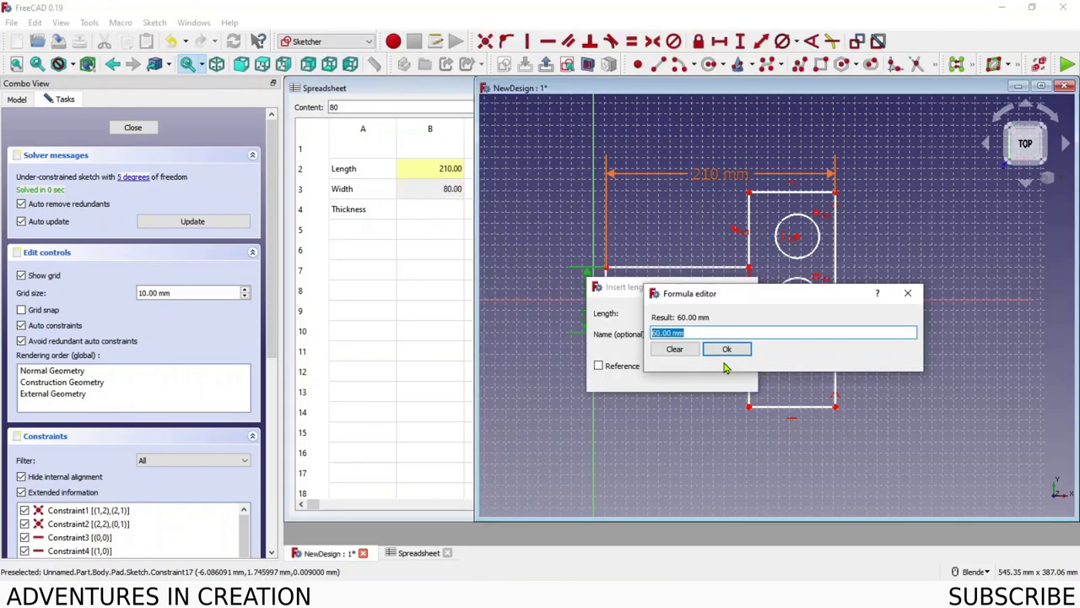
- Bind the 60 mm vertical dimension to Spreadsheet.width, making it 80 mm
text(spre)
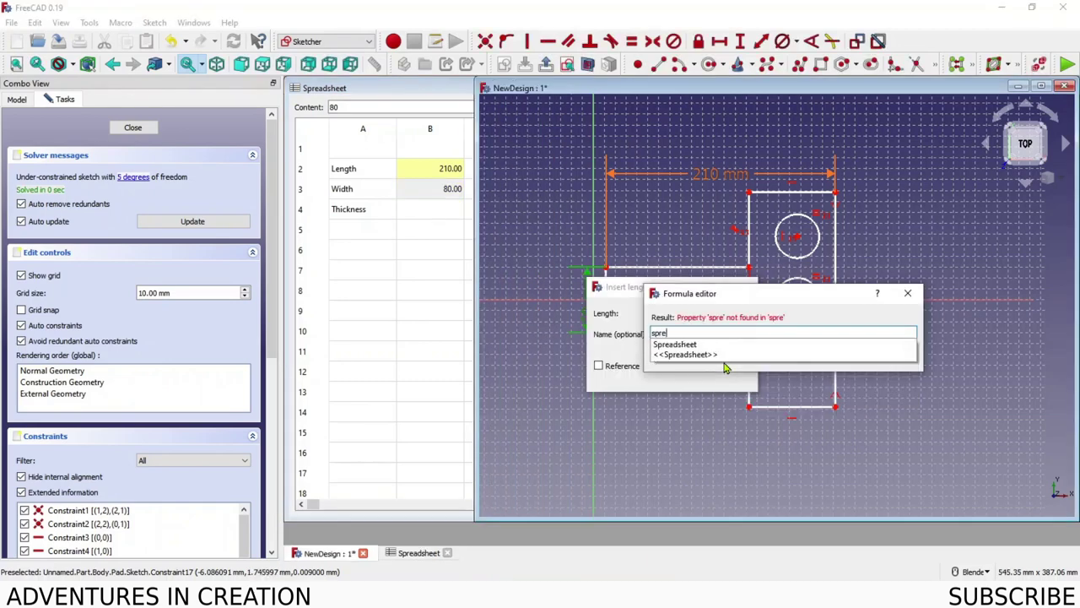
click(680, 346)
text(.w)
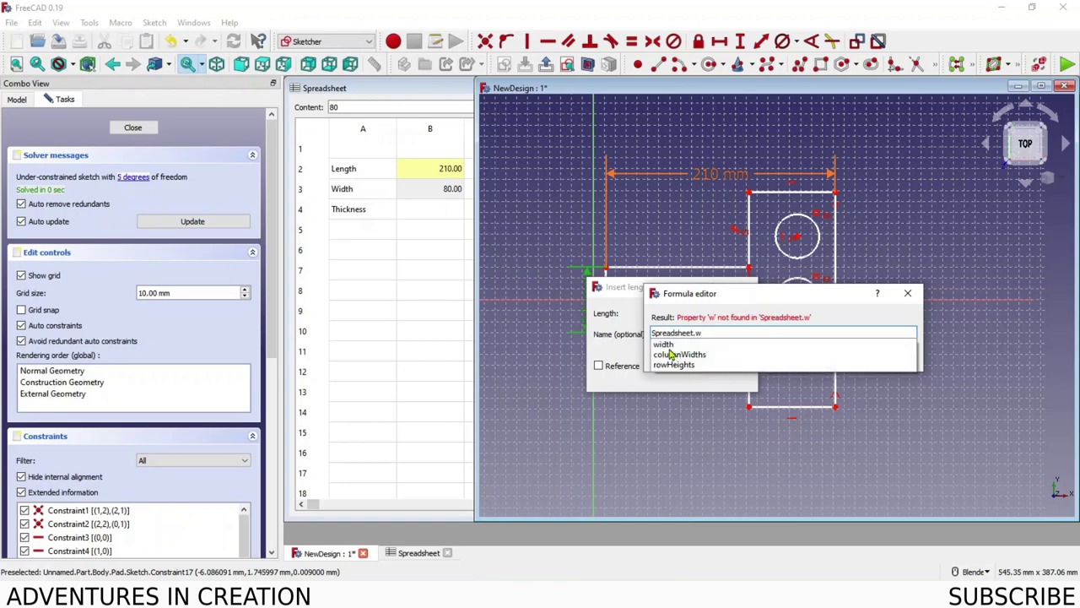
click(666, 345)
click(731, 350)
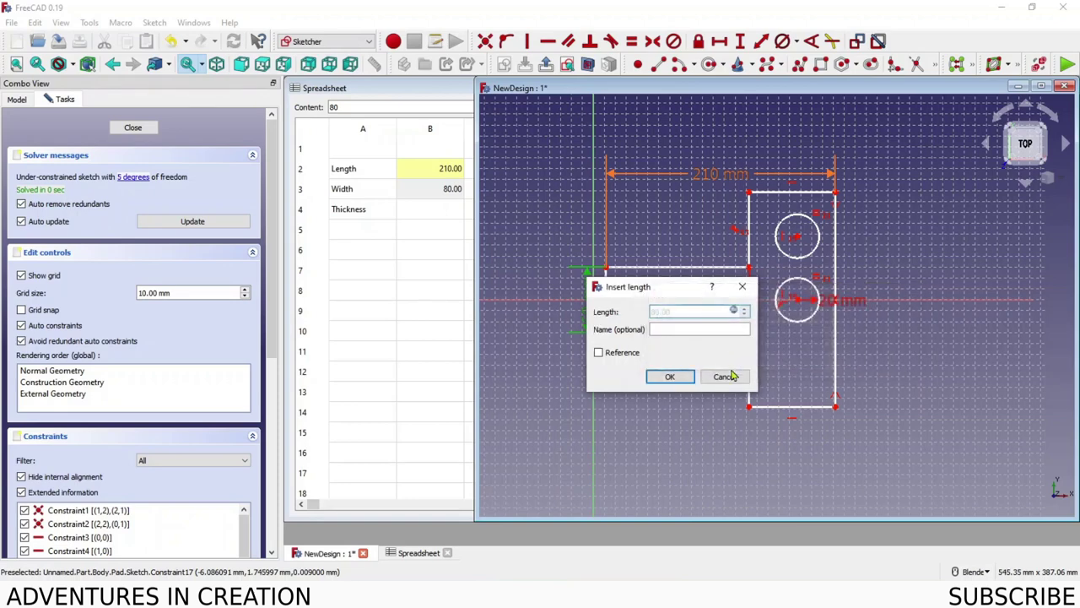
click(682, 377)
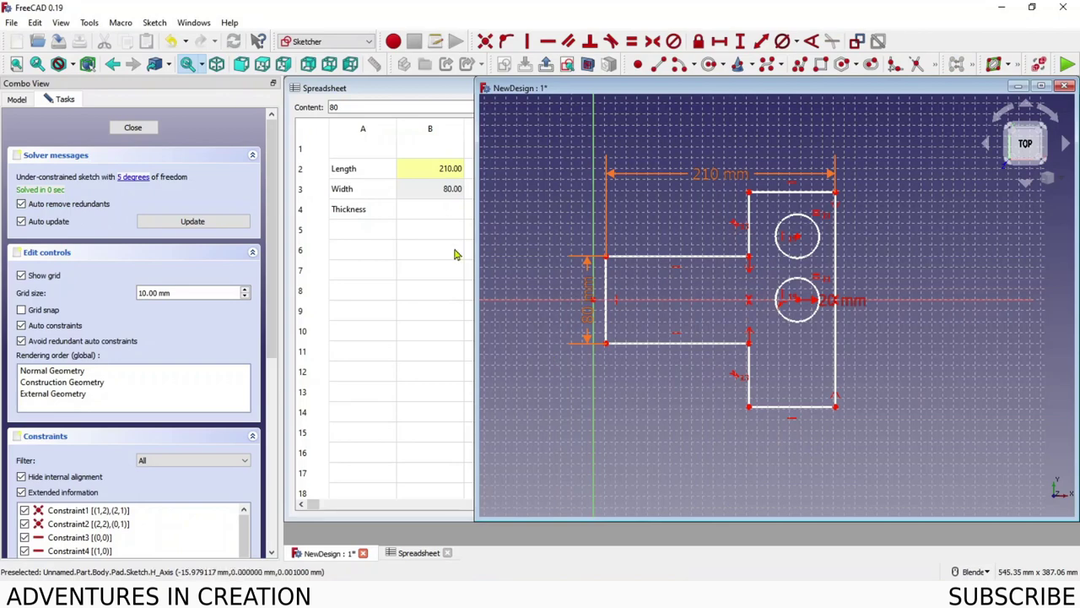
click(448, 192)
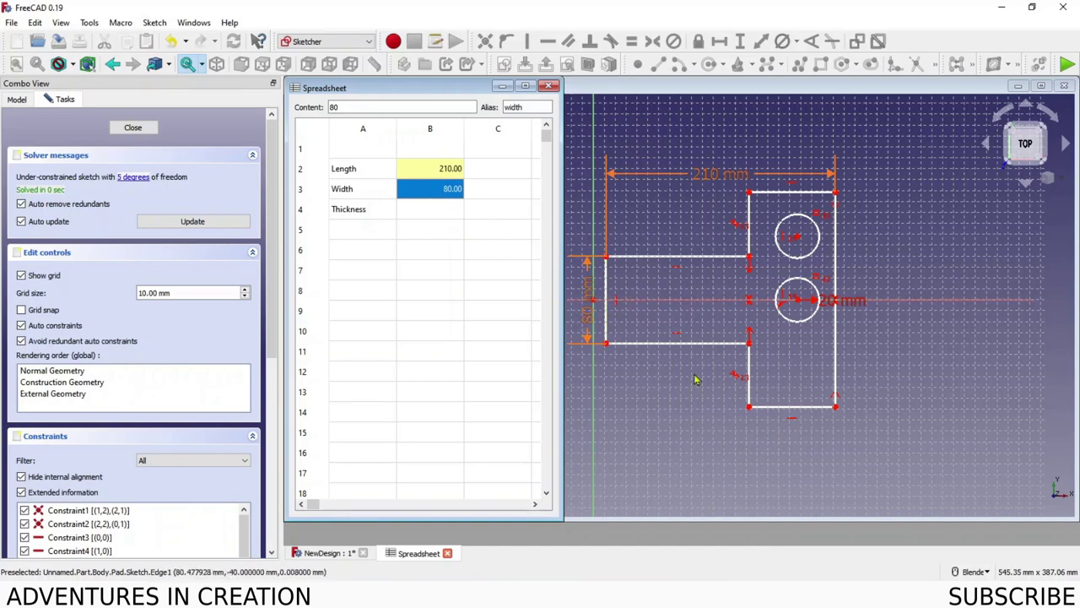
click(673, 418)
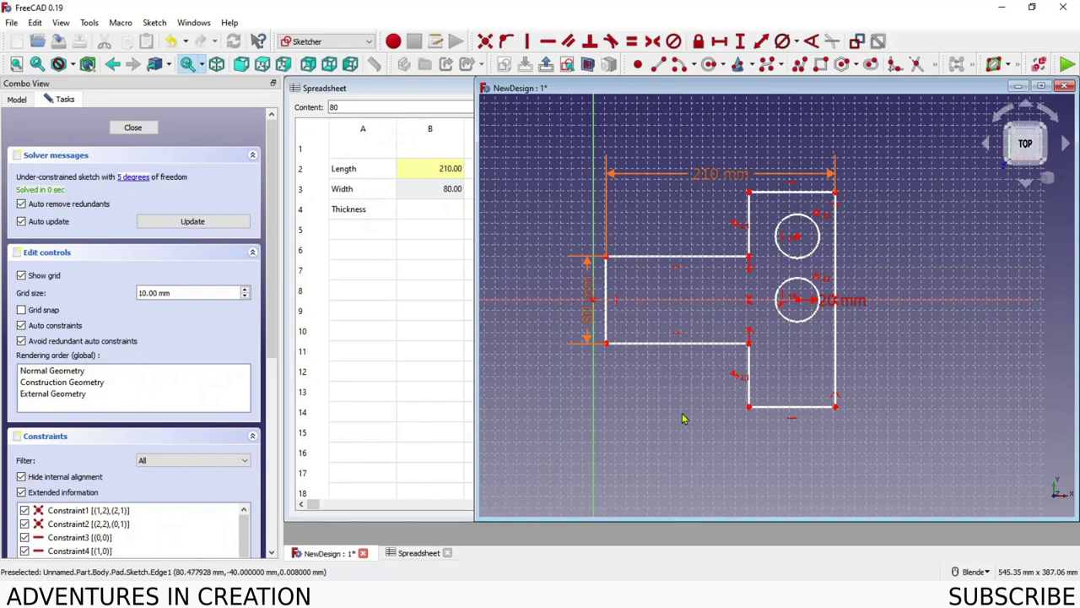
- Close the sketch and set the Width cell to 60 to check the plate resizes
click(135, 128)
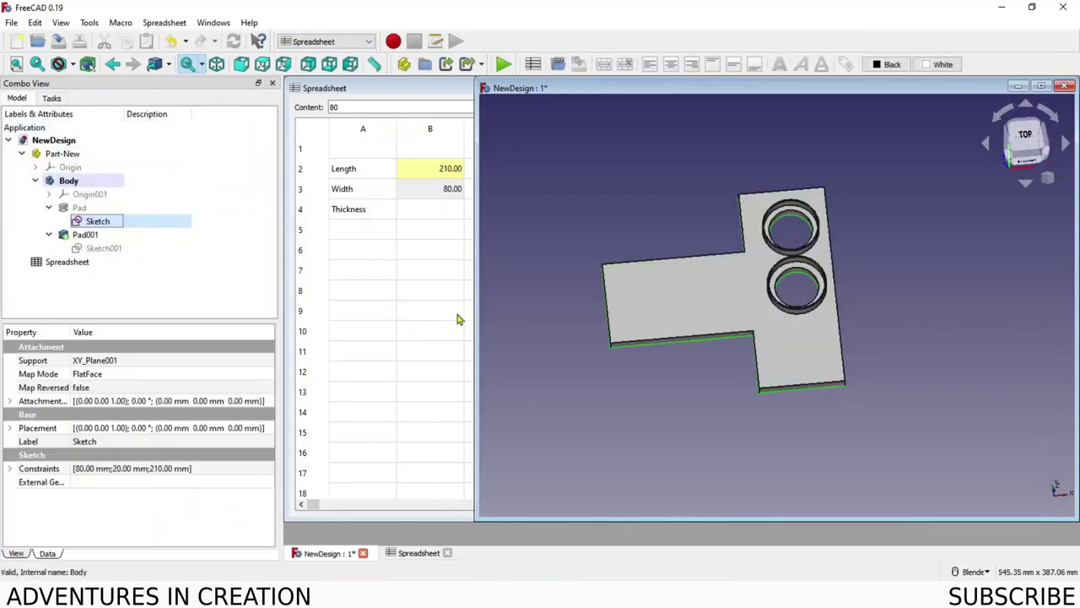
click(451, 195)
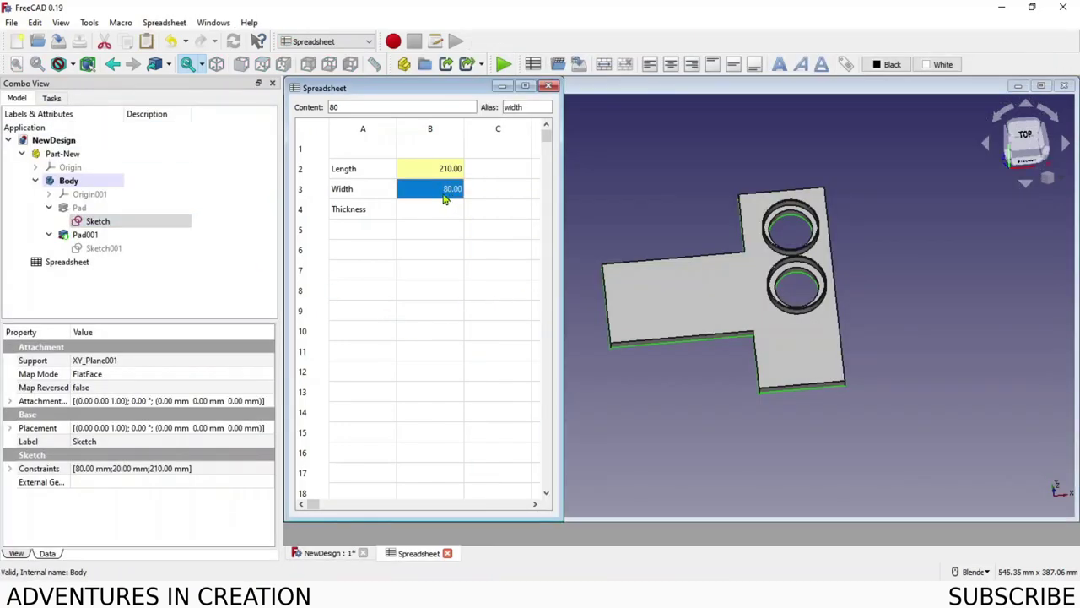
text(60)
key(Return)
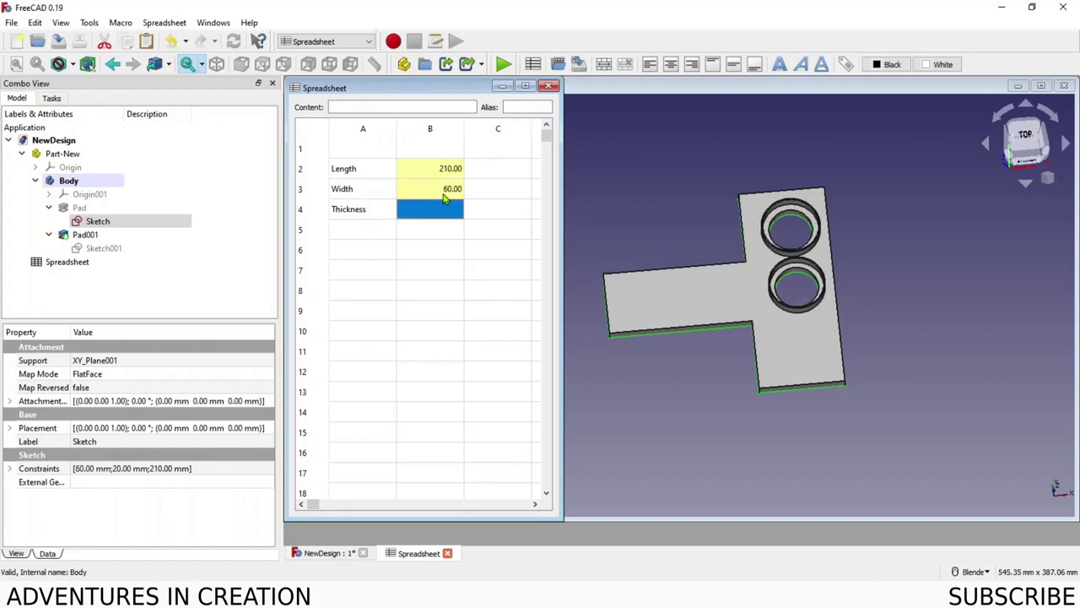
- Restore the Width cell B3 to 80
click(445, 192)
text(80)
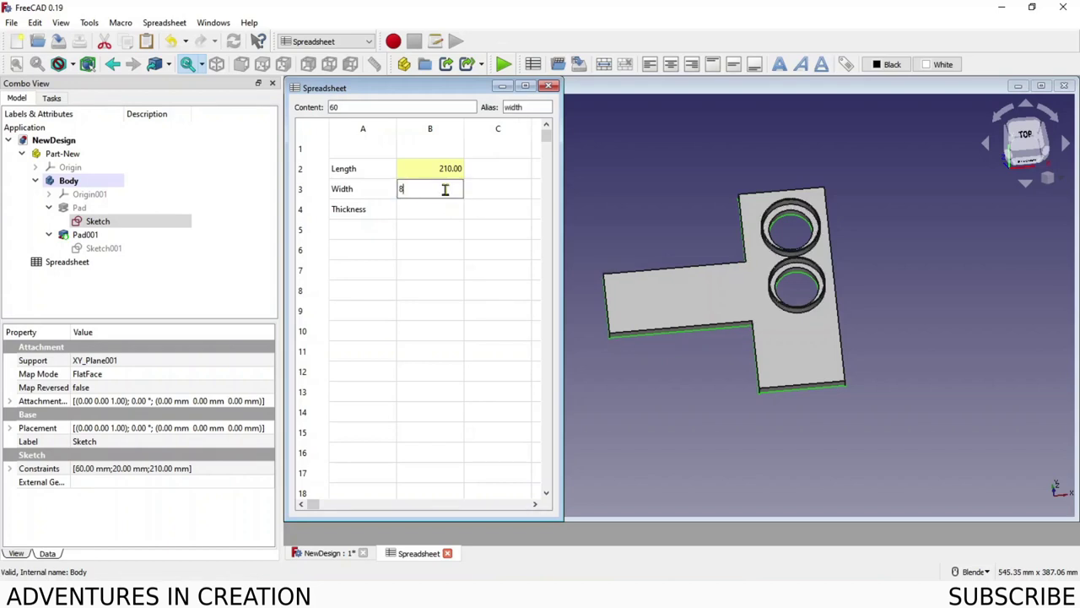
key(Return)
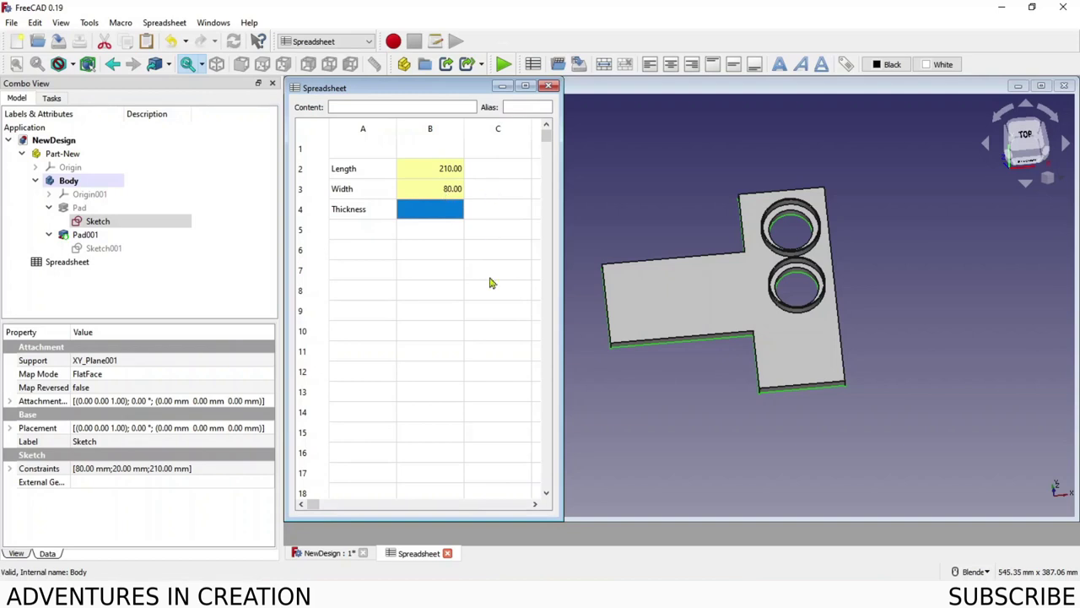
click(493, 373)
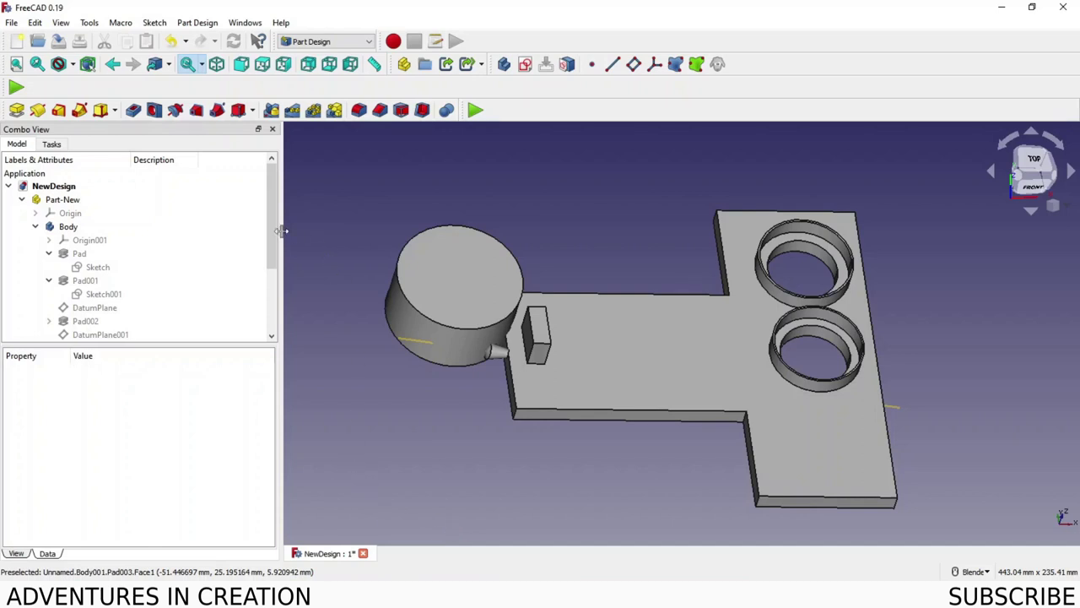
scroll(76, 253, down, 3)
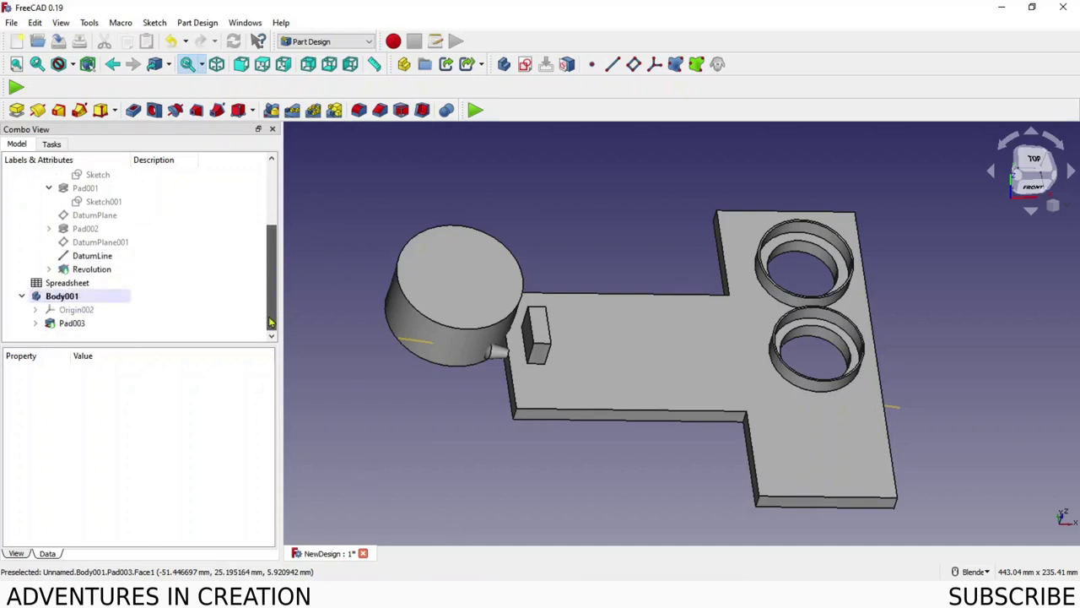
click(101, 256)
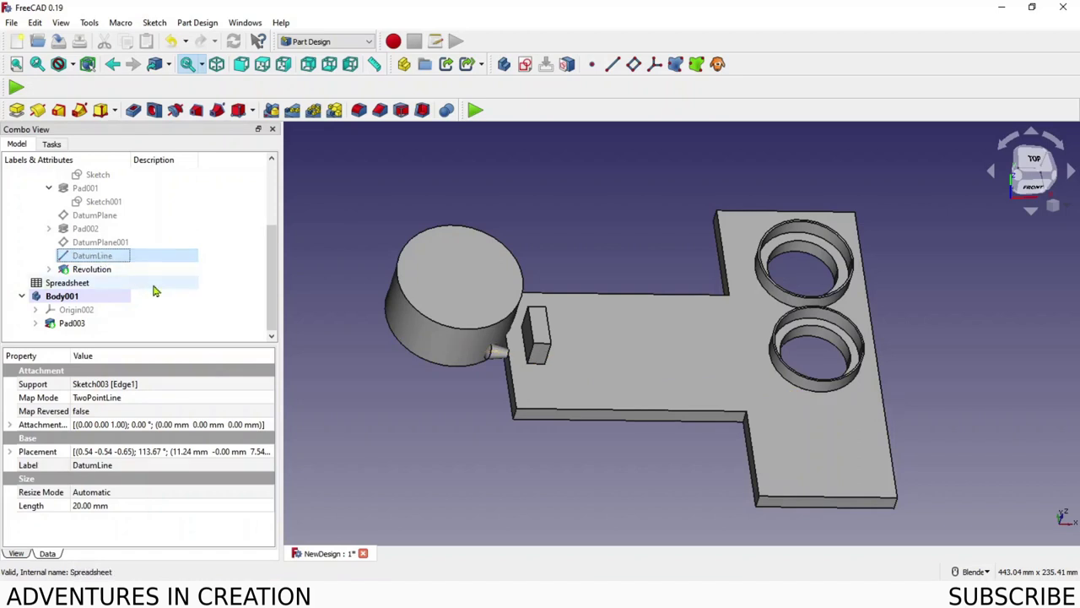
click(384, 412)
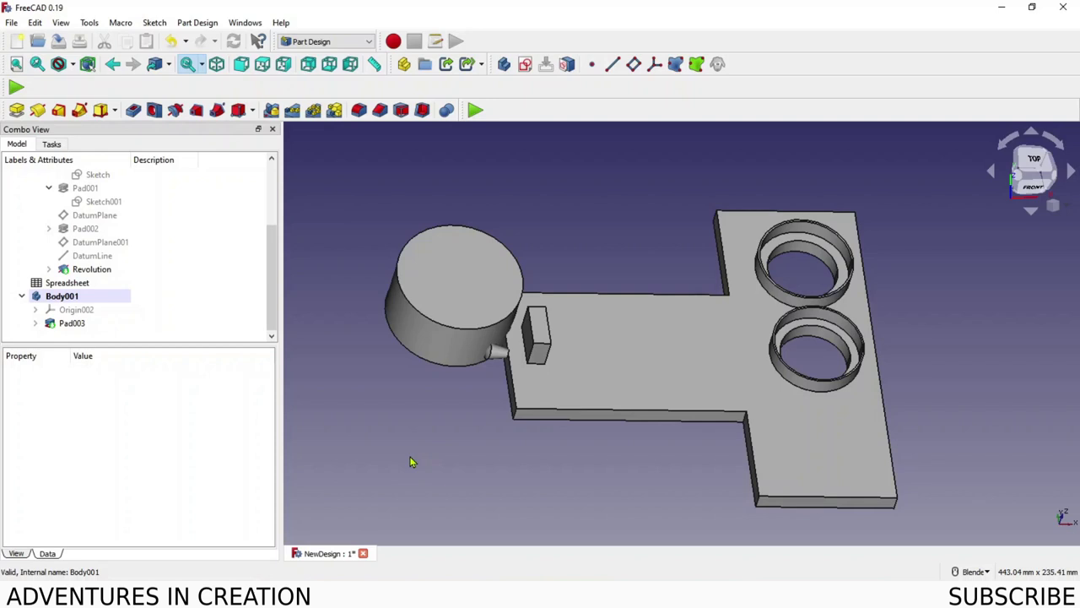
scroll(411, 462, up, 3)
scroll(411, 462, down, 4)
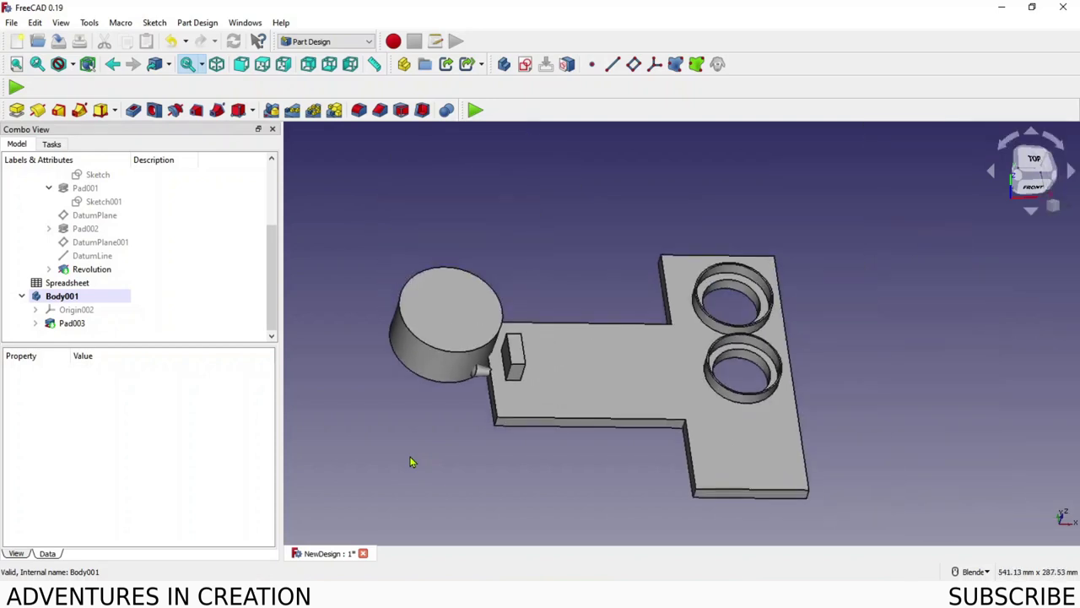
click(72, 325)
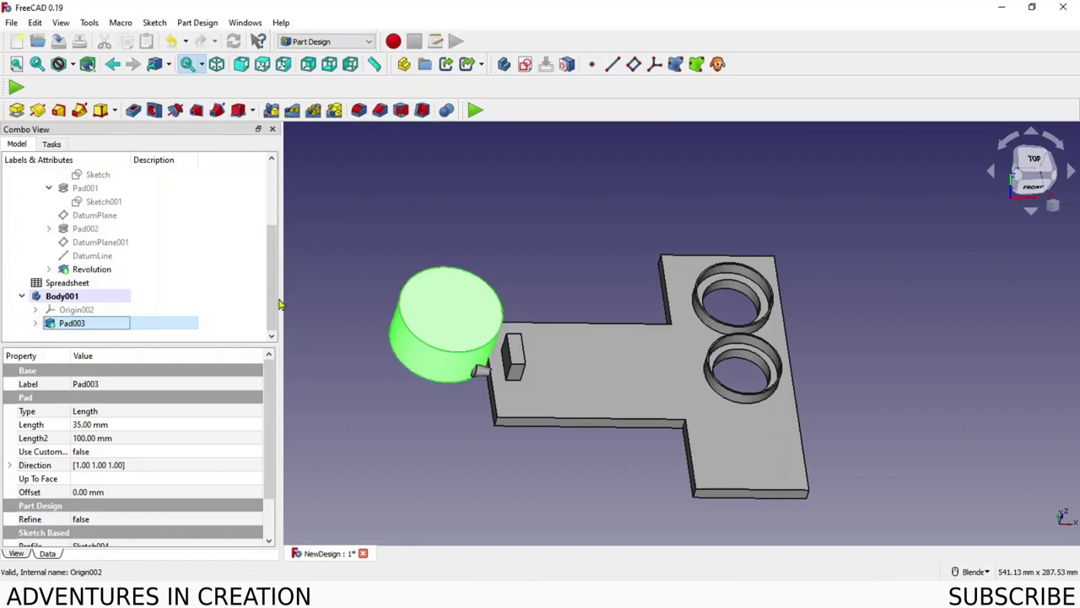
scroll(271, 279, up, 1)
click(111, 287)
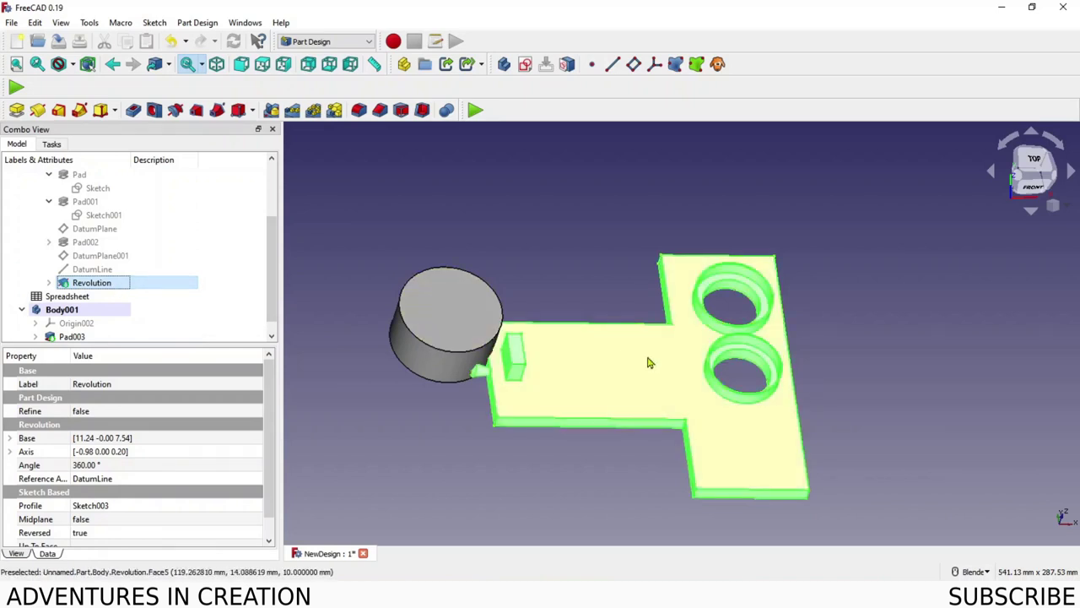
scroll(277, 295, down, 1)
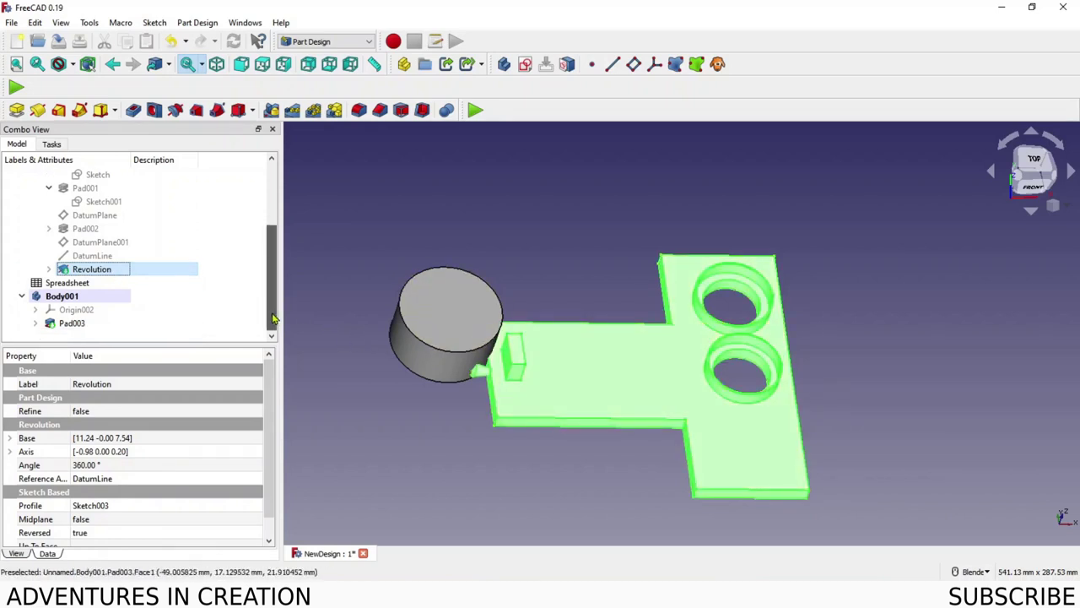
click(351, 307)
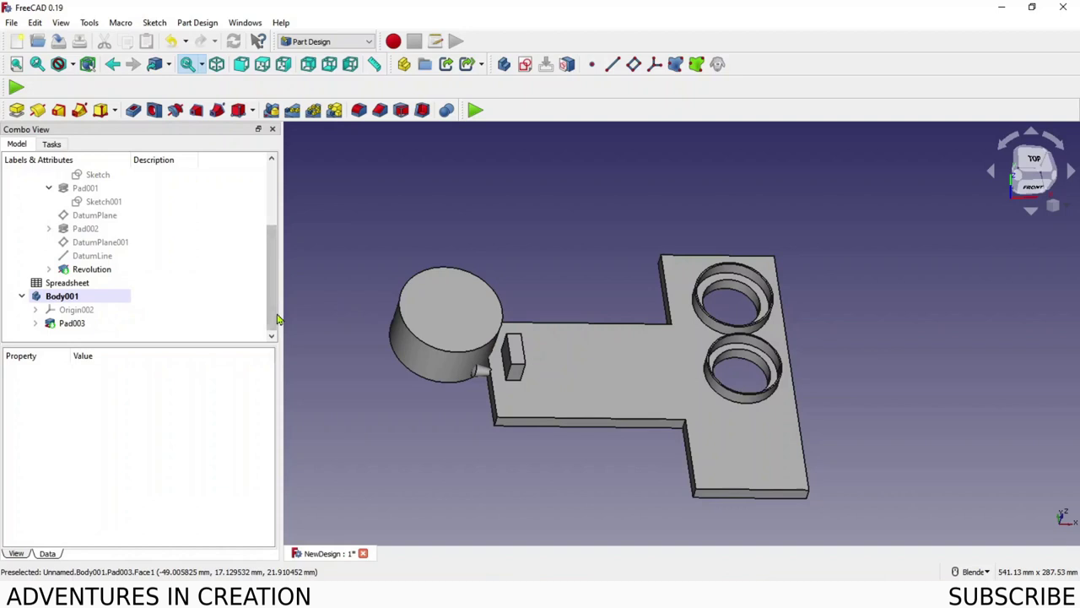
scroll(281, 302, up, 1)
scroll(282, 309, down, 1)
scroll(283, 300, up, 1)
scroll(96, 218, up, 1)
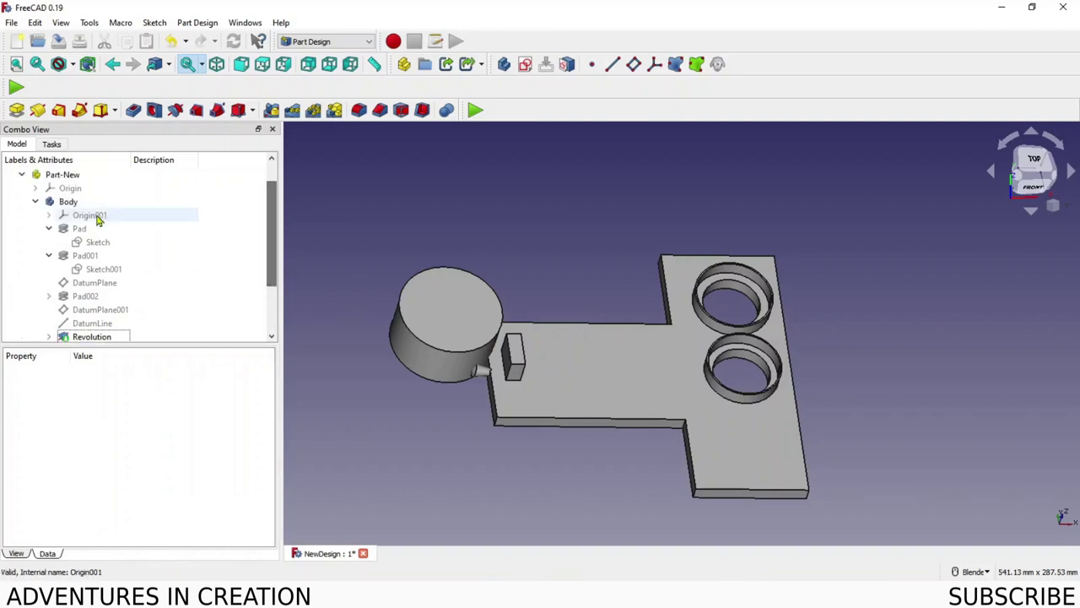
click(69, 202)
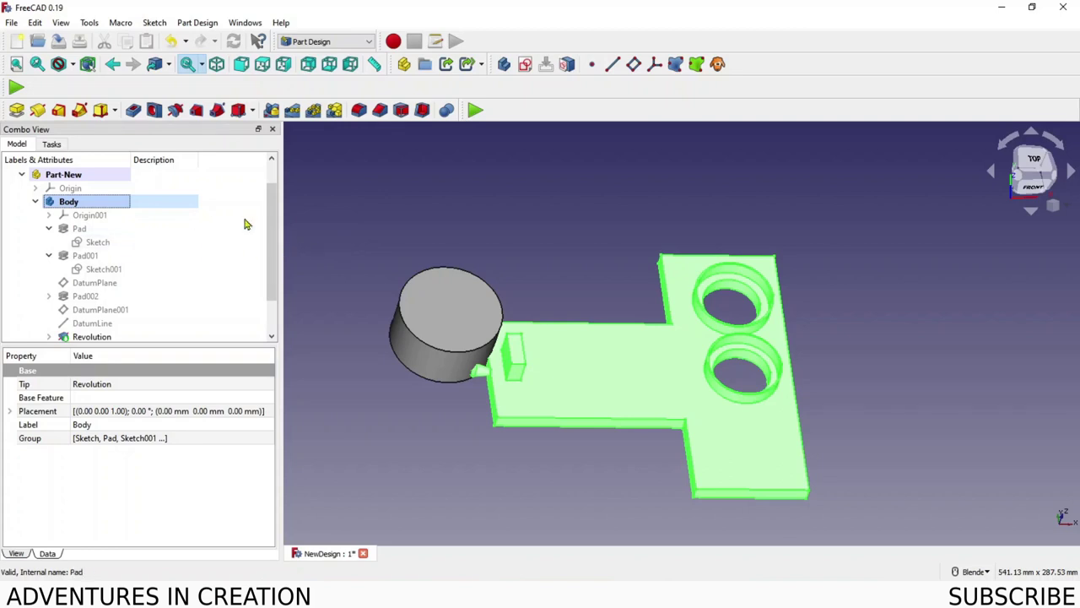
click(342, 278)
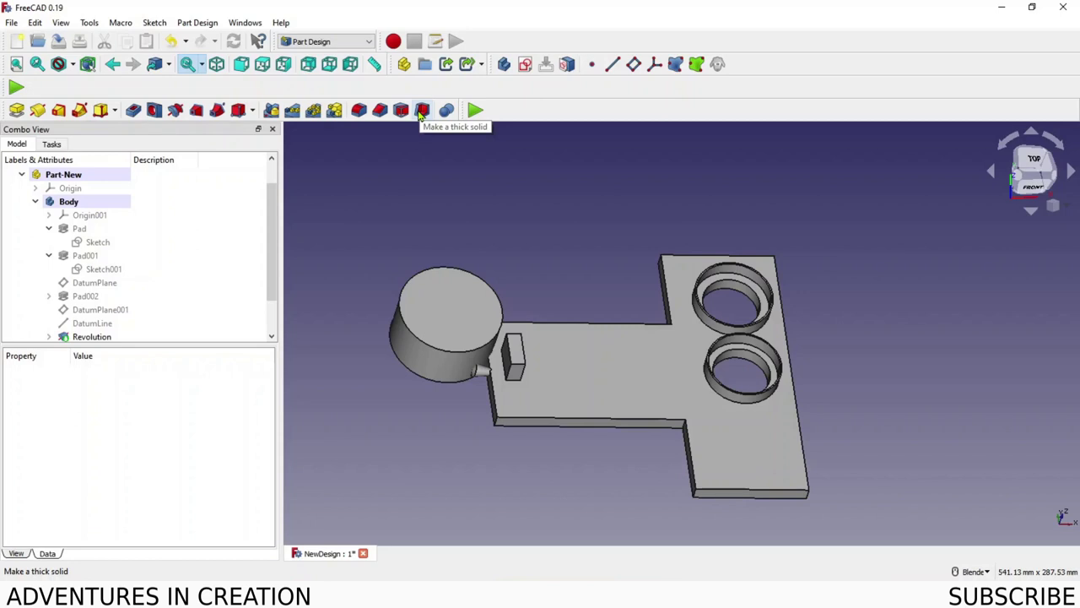
- Start a Boolean feature on the bracket and add Body001 as the second body
click(446, 109)
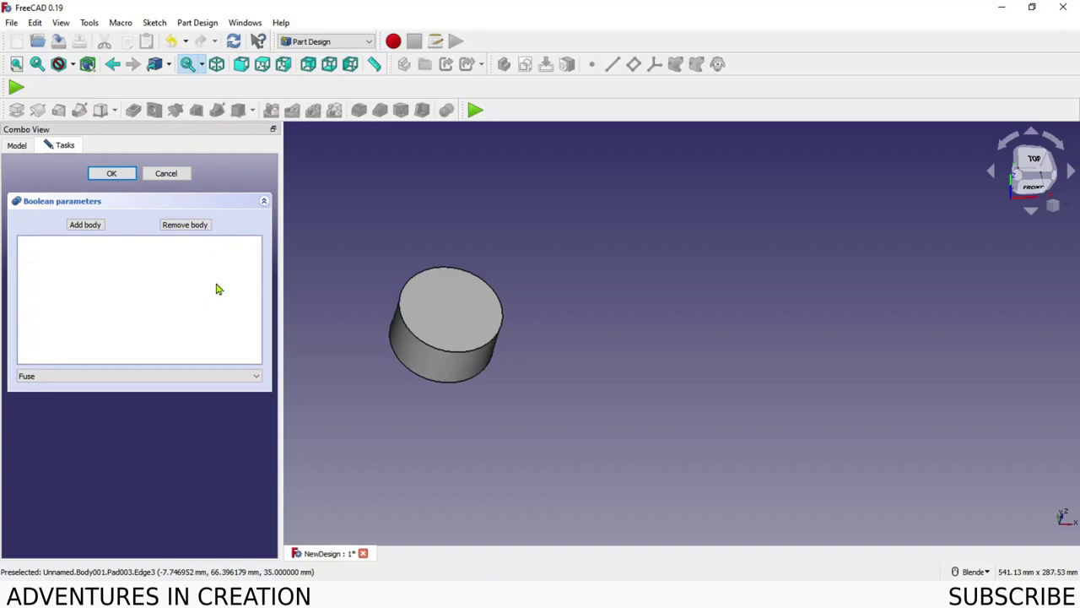
click(88, 226)
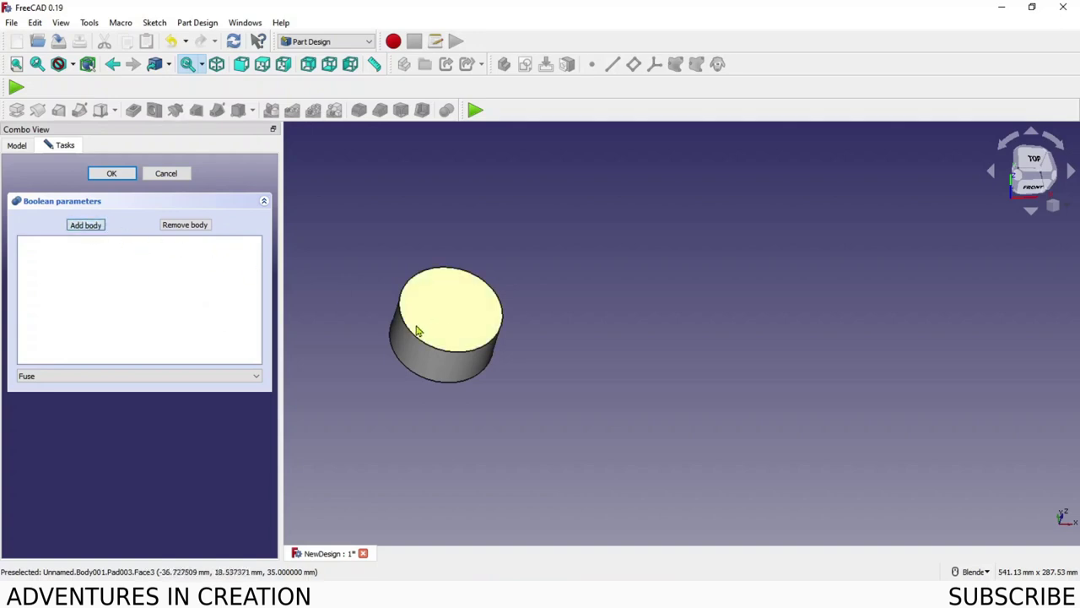
click(19, 146)
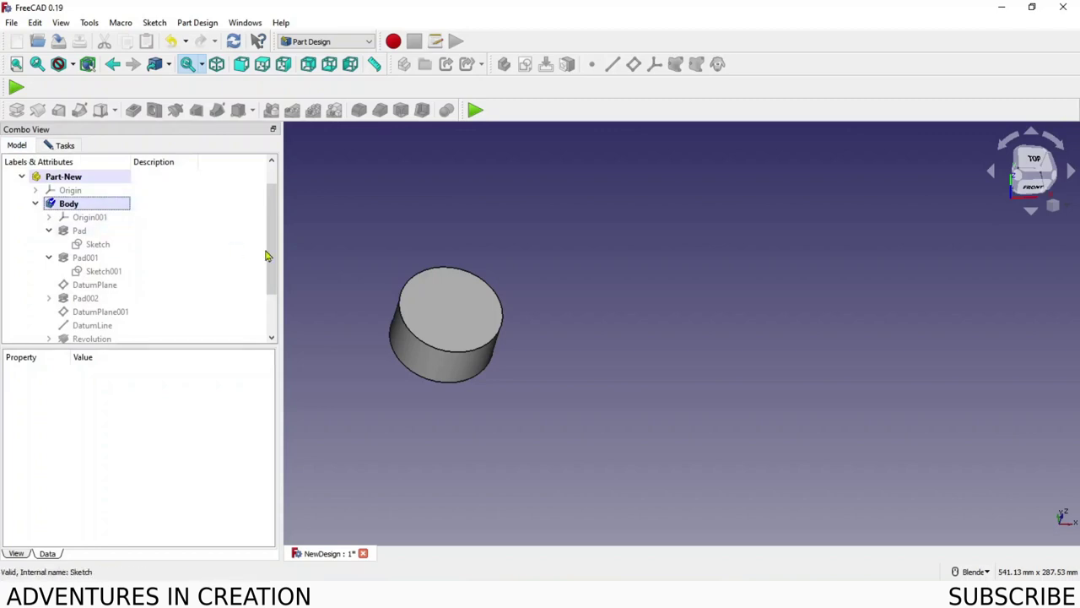
drag(267, 255, 269, 319)
click(63, 328)
key(space)
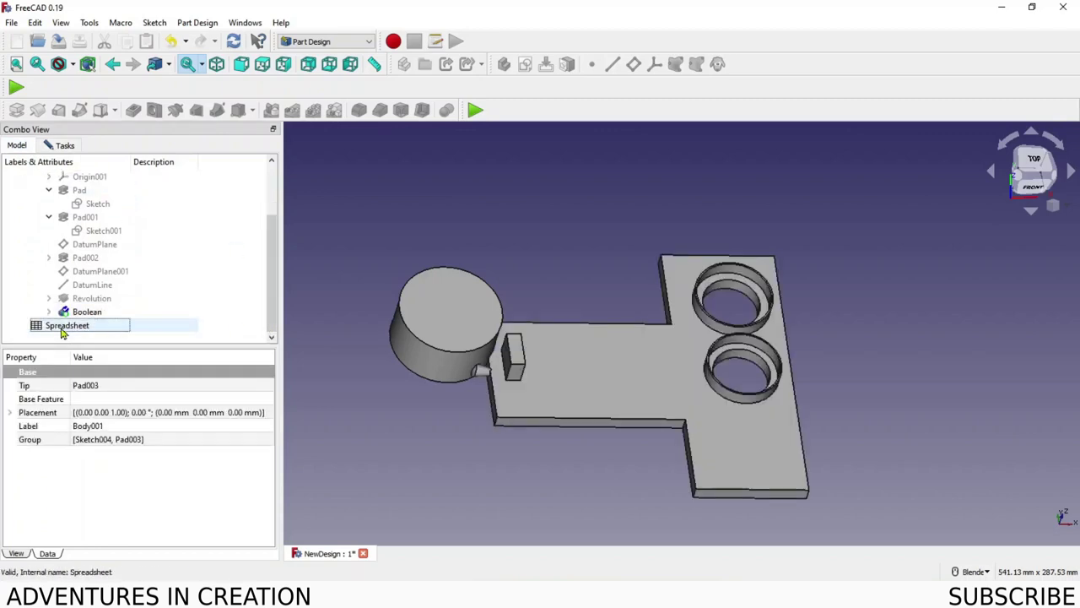
click(68, 146)
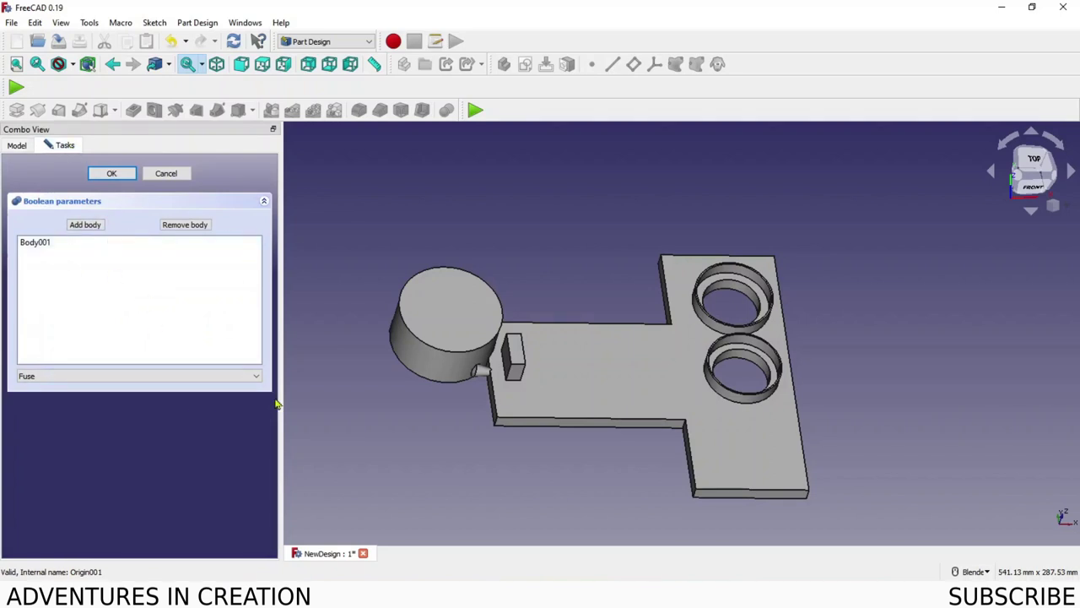
- Set the Boolean operation to Cut, briefly previewing Fuse, and confirm it
click(257, 378)
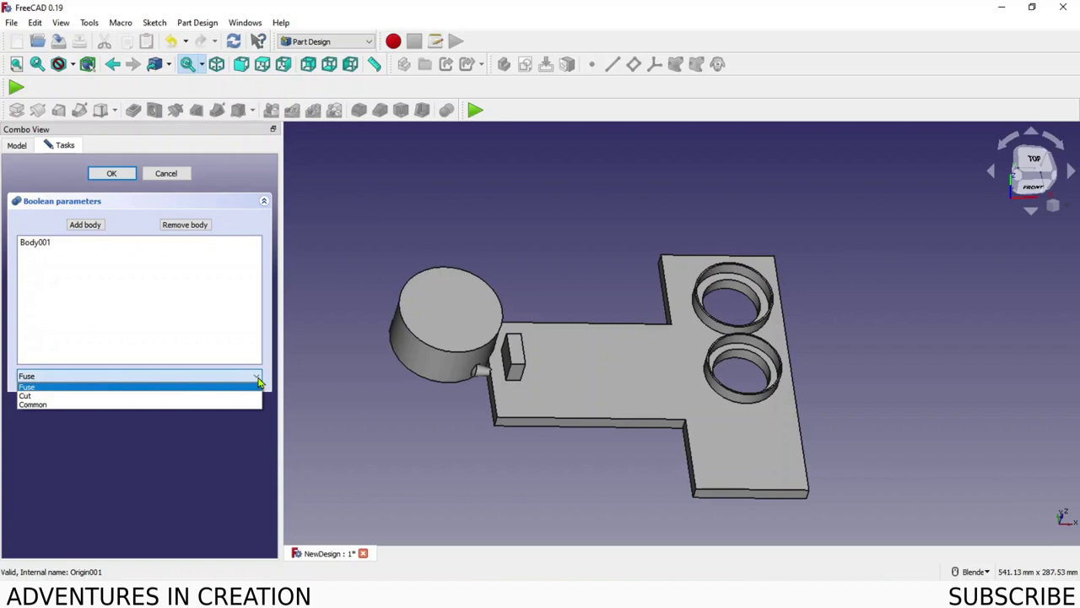
click(250, 396)
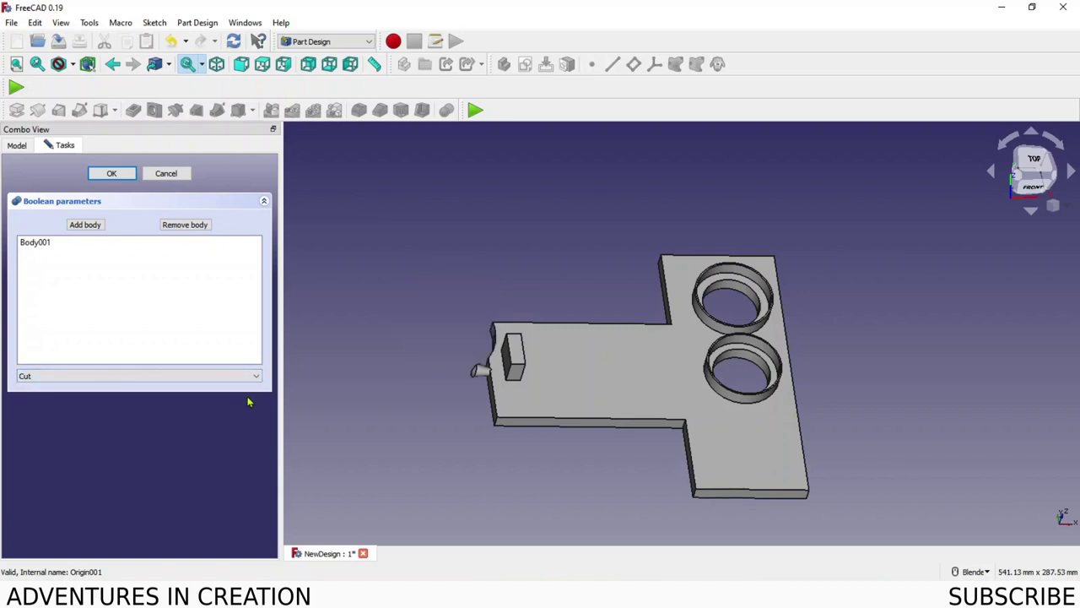
click(258, 379)
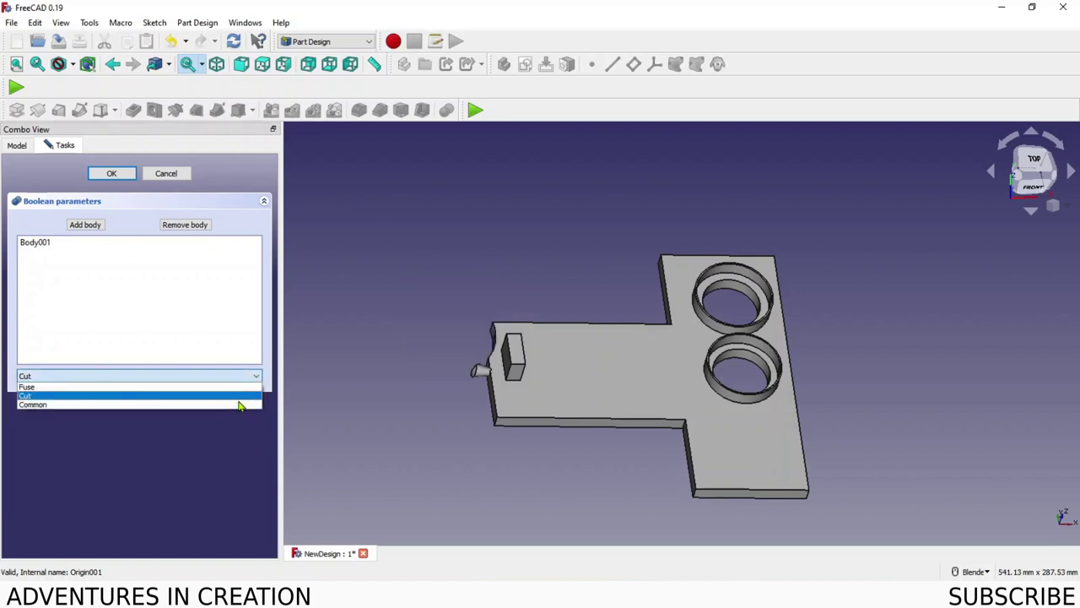
click(239, 408)
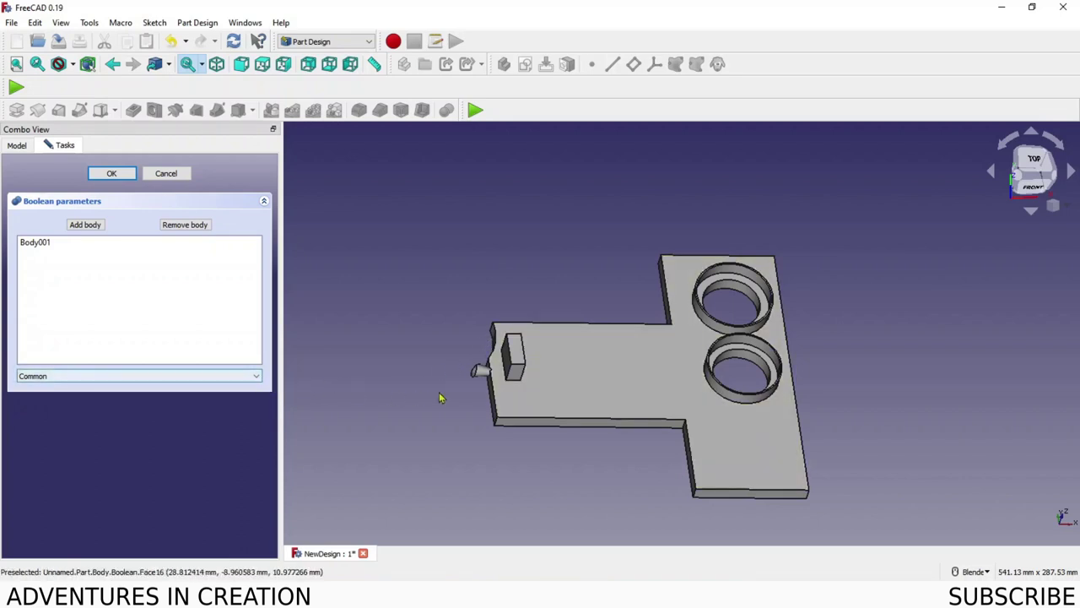
click(261, 381)
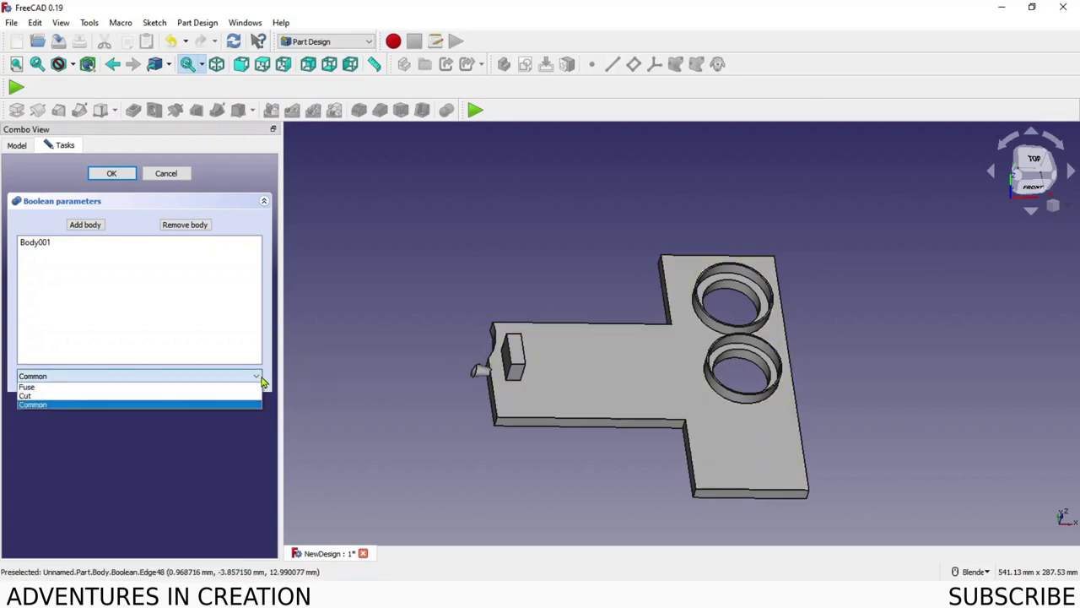
click(241, 392)
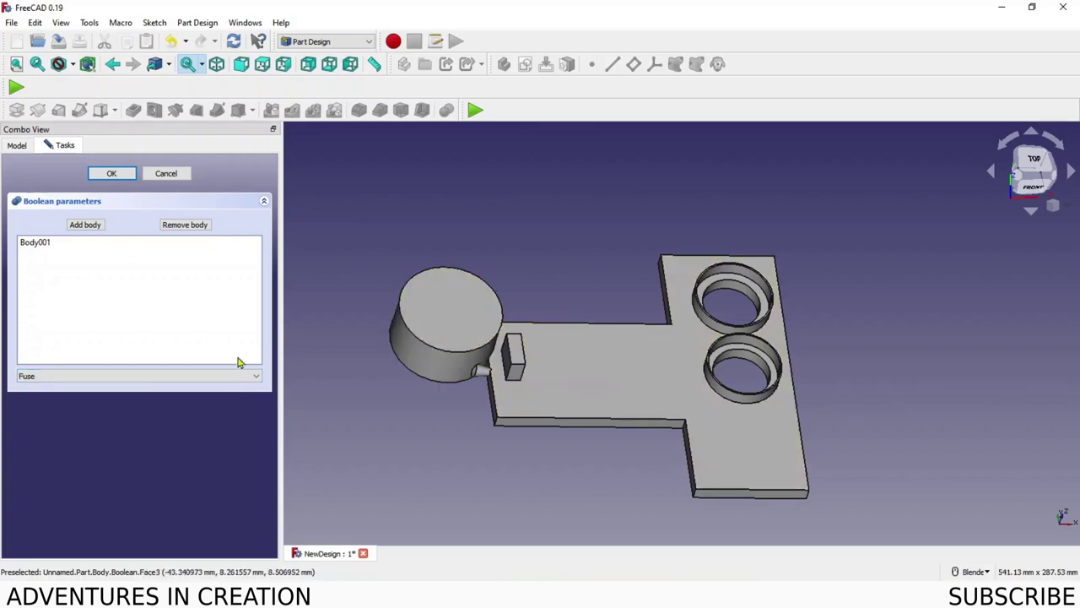
click(257, 378)
click(215, 398)
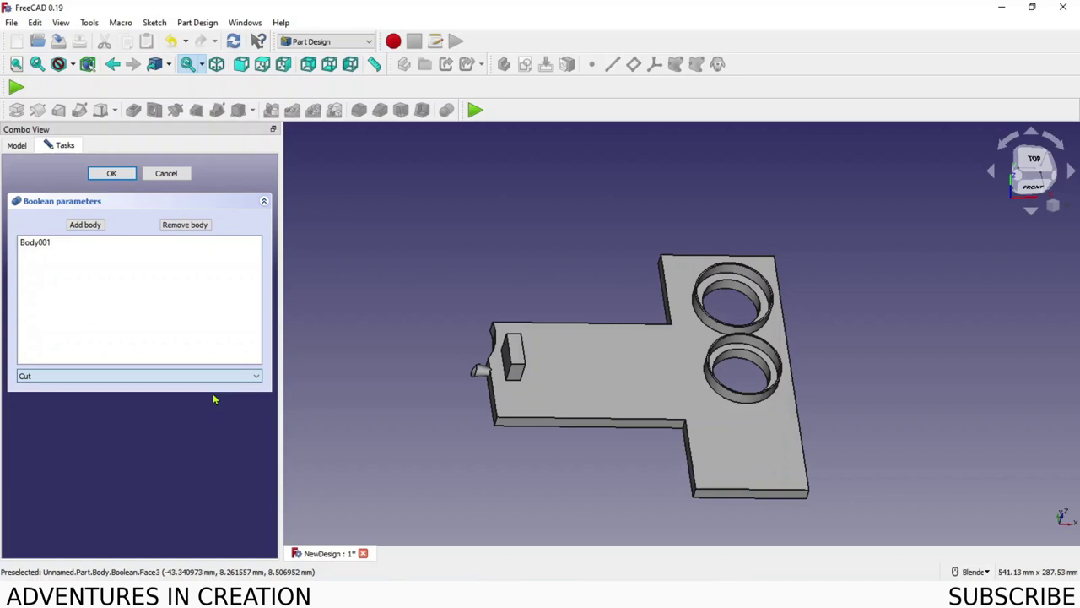
click(114, 174)
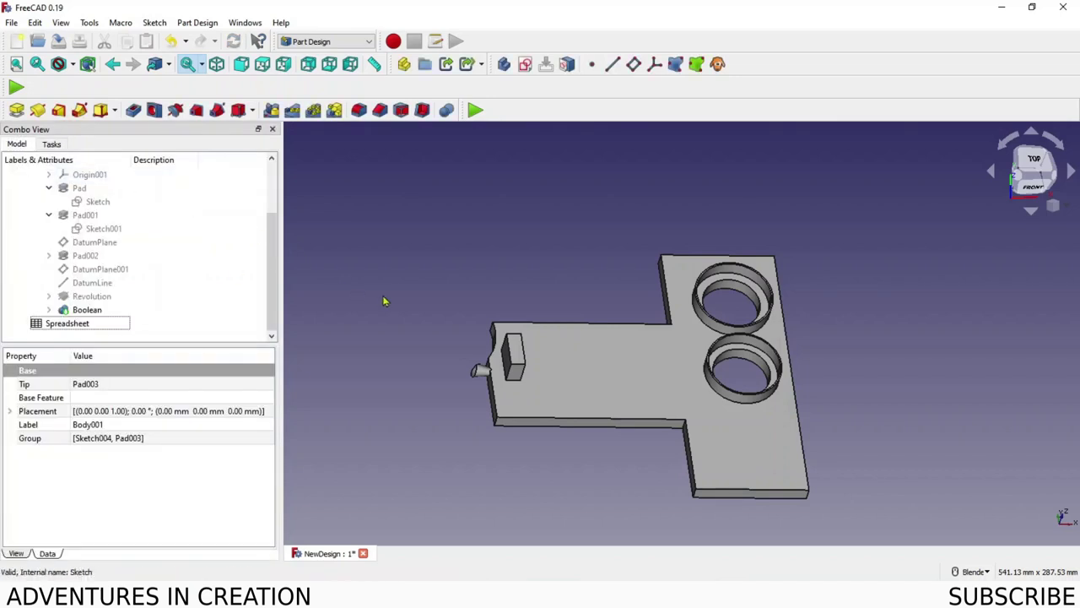
- Orbit the bracket to a tilted view and scroll through the Model tree's features after Pad001
middle_drag(384, 301, 362, 276)
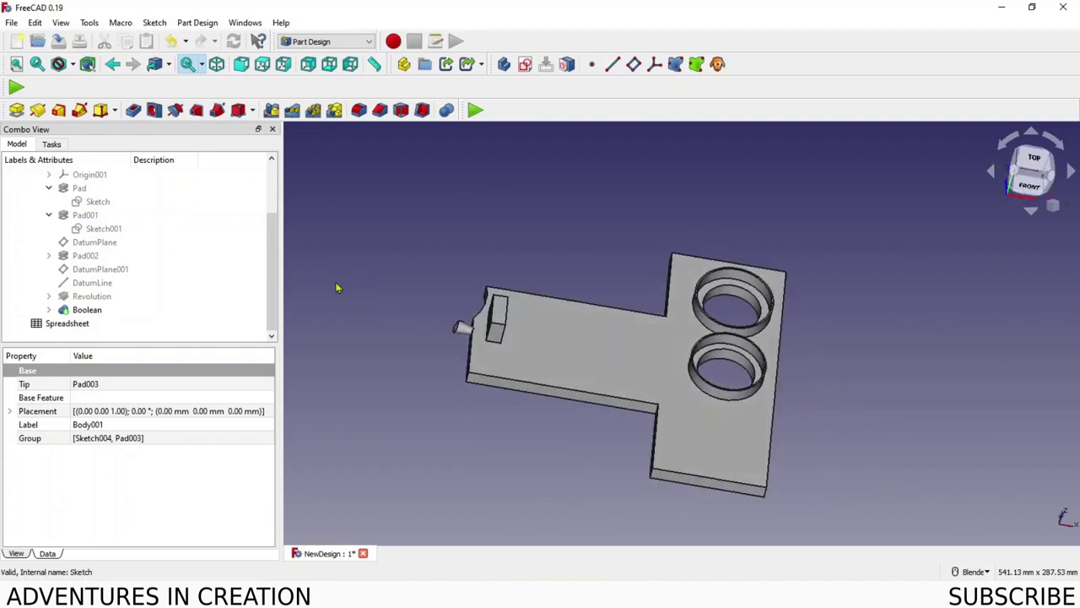
scroll(277, 302, up, 2)
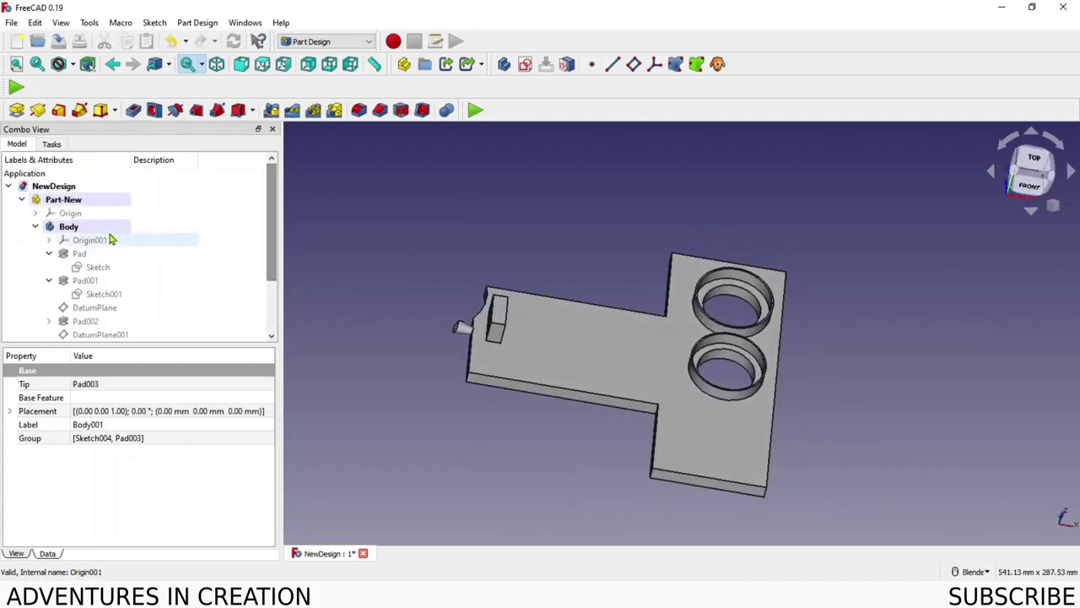
scroll(271, 244, down, 1)
scroll(281, 276, down, 1)
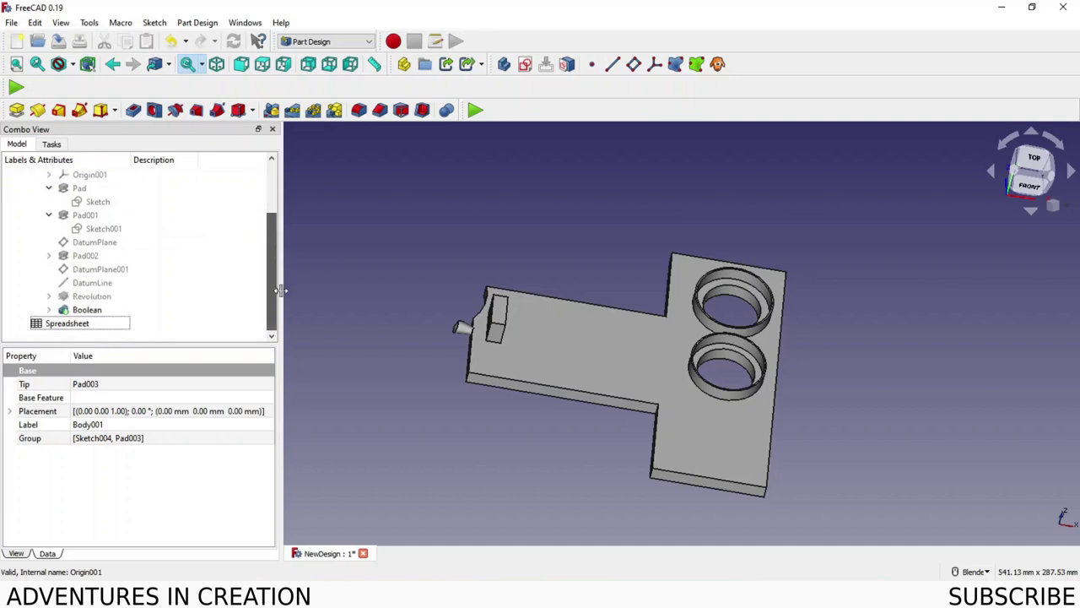
scroll(283, 265, up, 1)
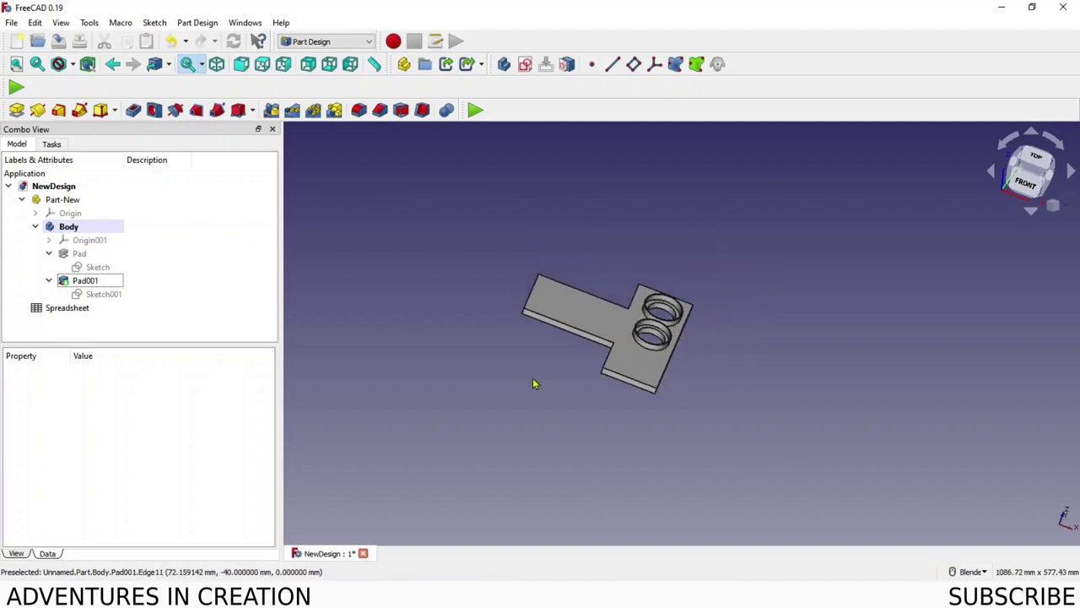
scroll(535, 382, up, 2)
- Attach a datum plane normal to the bracket's front edge (Pad001:Edge19), offset -20 mm along z
click(634, 65)
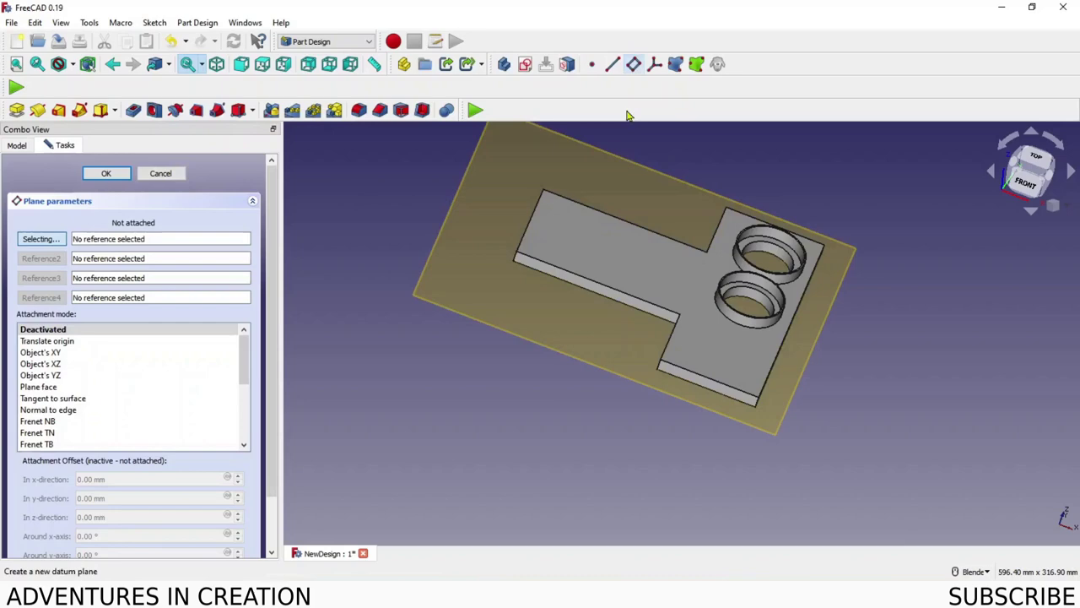
click(569, 274)
middle_drag(422, 309, 539, 339)
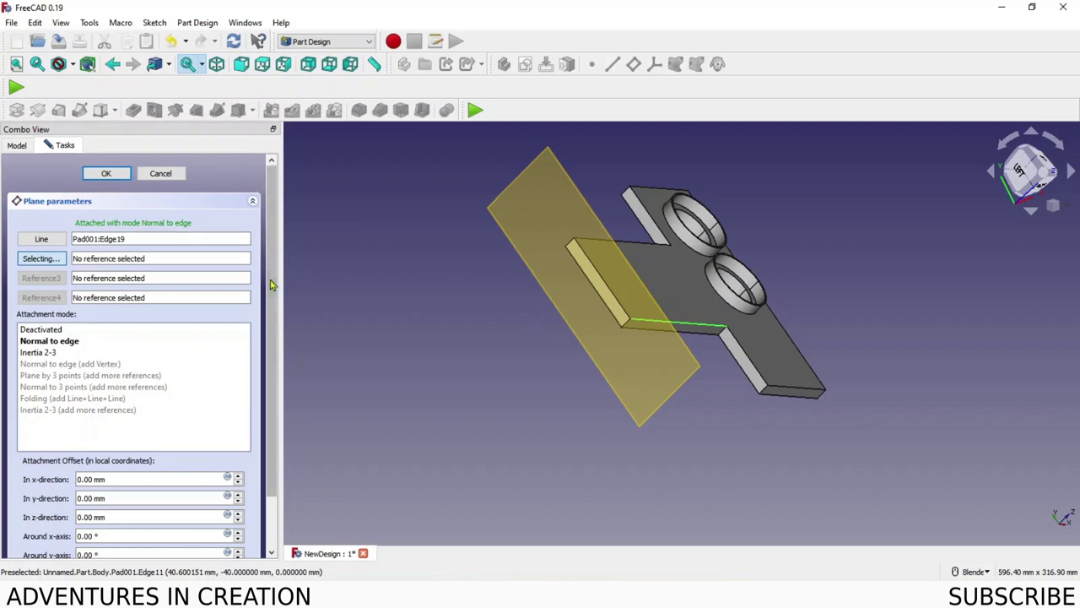
drag(272, 284, 262, 344)
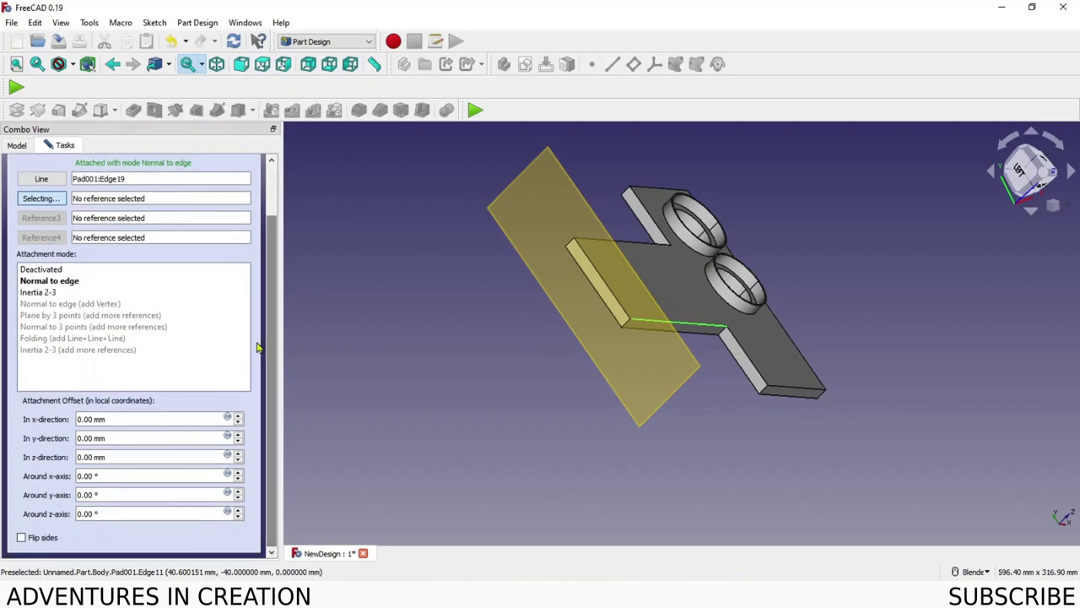
click(239, 454)
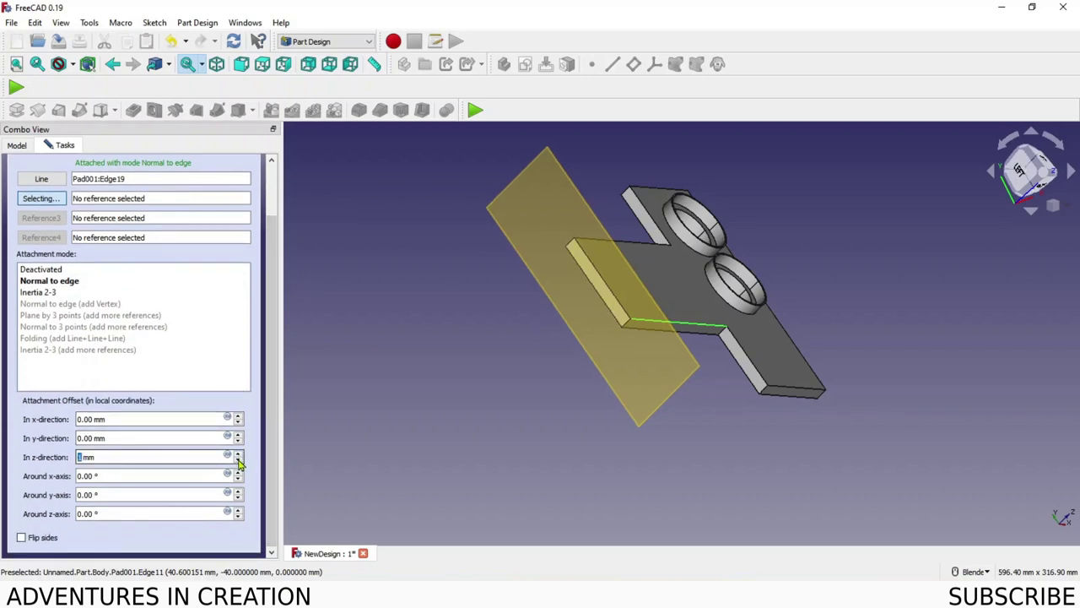
scroll(239, 462, up, 4)
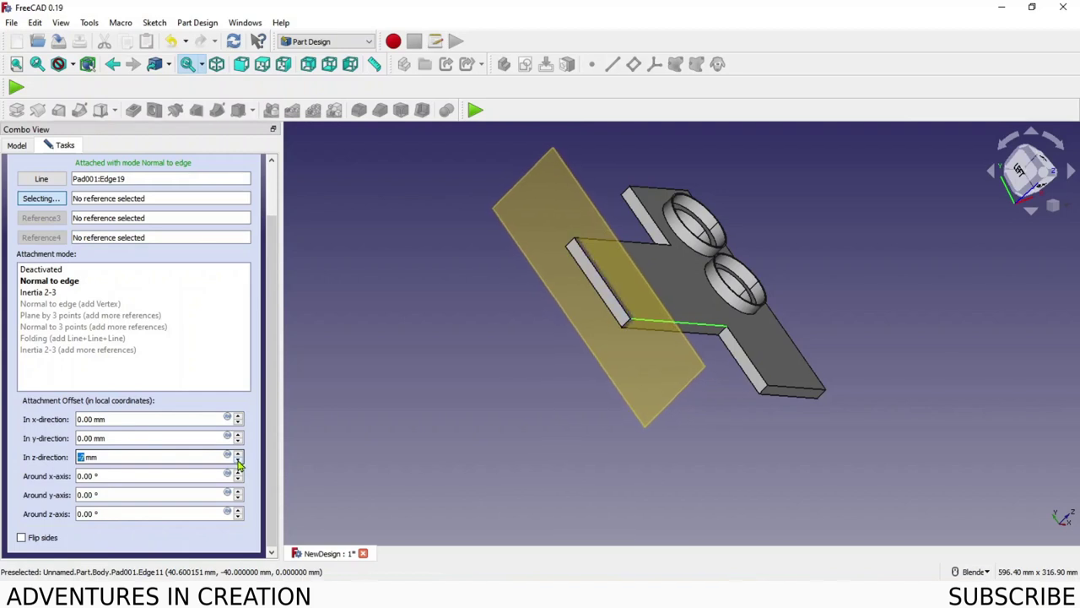
scroll(239, 462, up, 5)
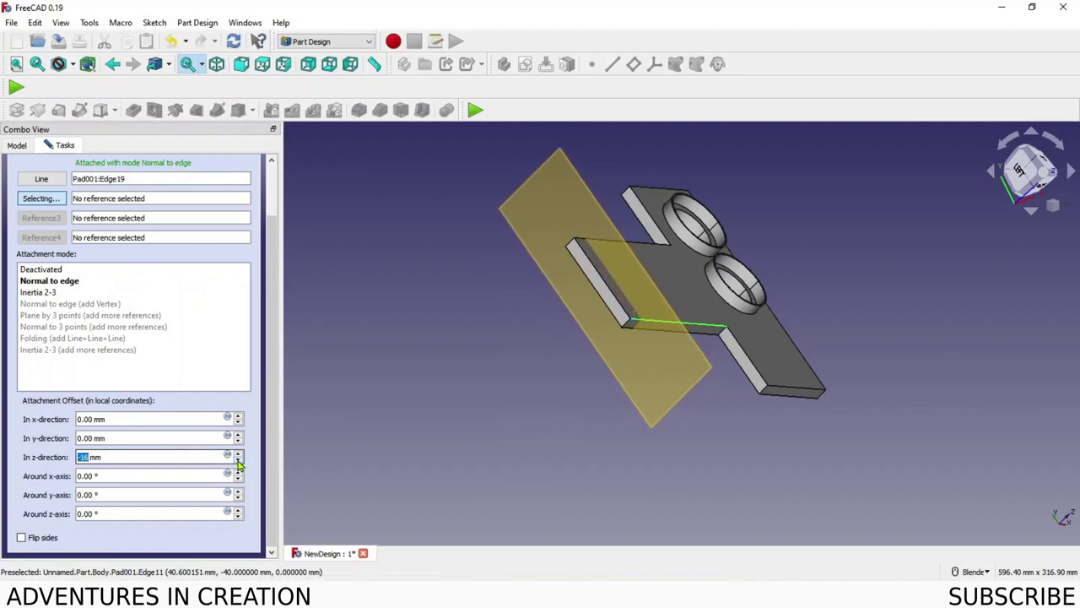
scroll(239, 462, up, 4)
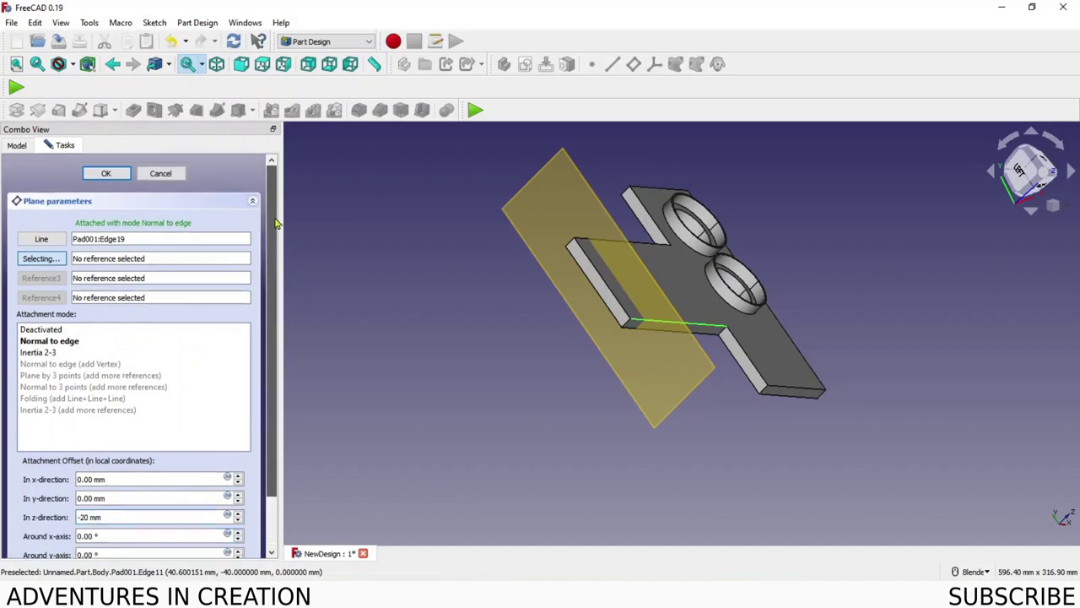
drag(270, 340, 271, 221)
click(106, 174)
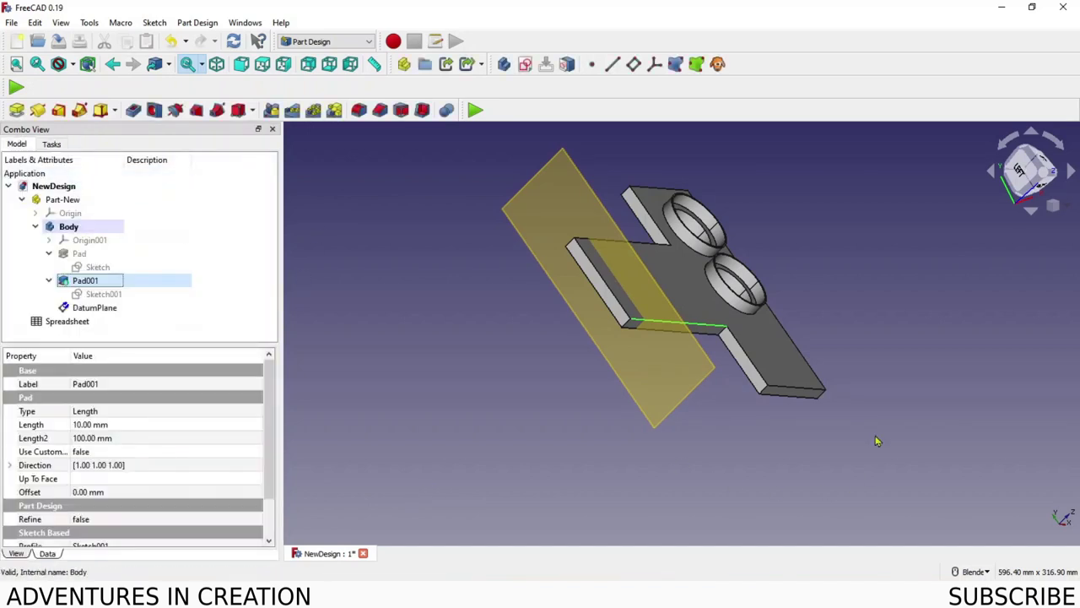
- Draw a small rectangle in a new sketch on the DatumPlane, above the bracket
middle_drag(876, 441, 658, 362)
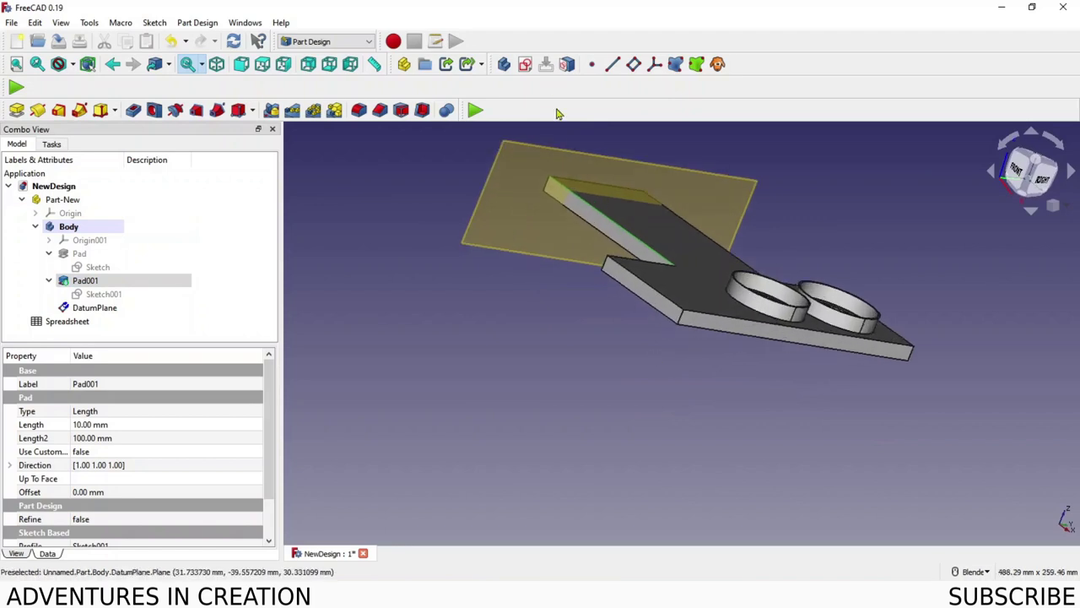
click(525, 65)
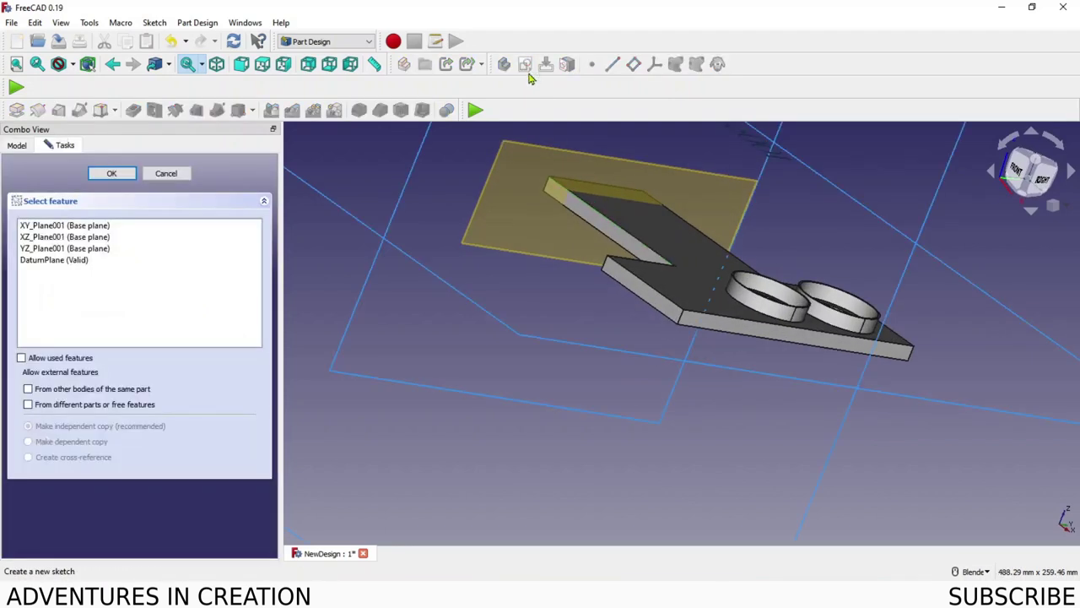
click(549, 155)
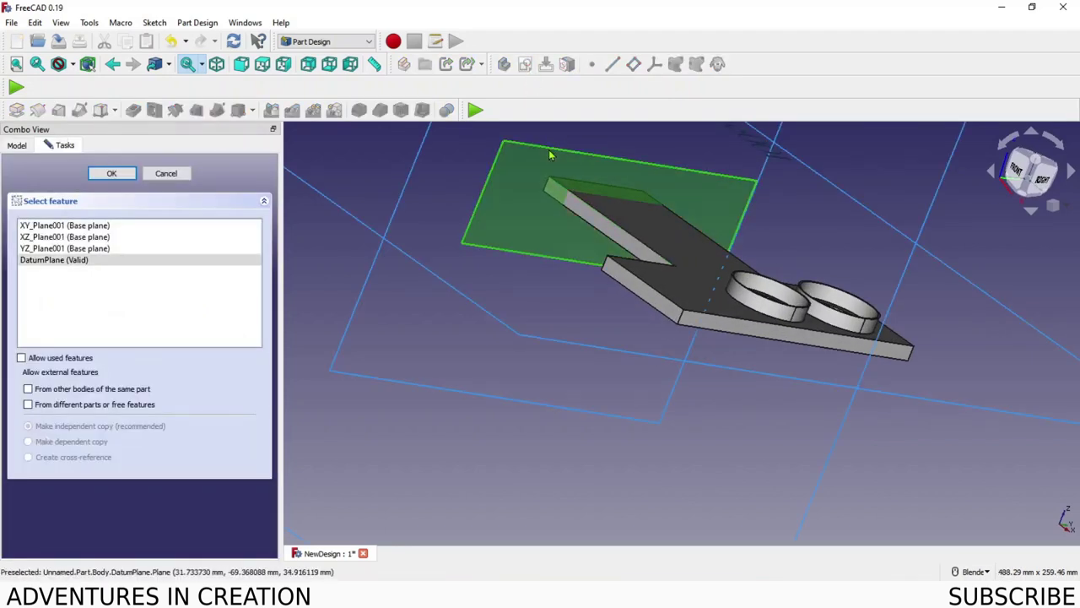
click(115, 174)
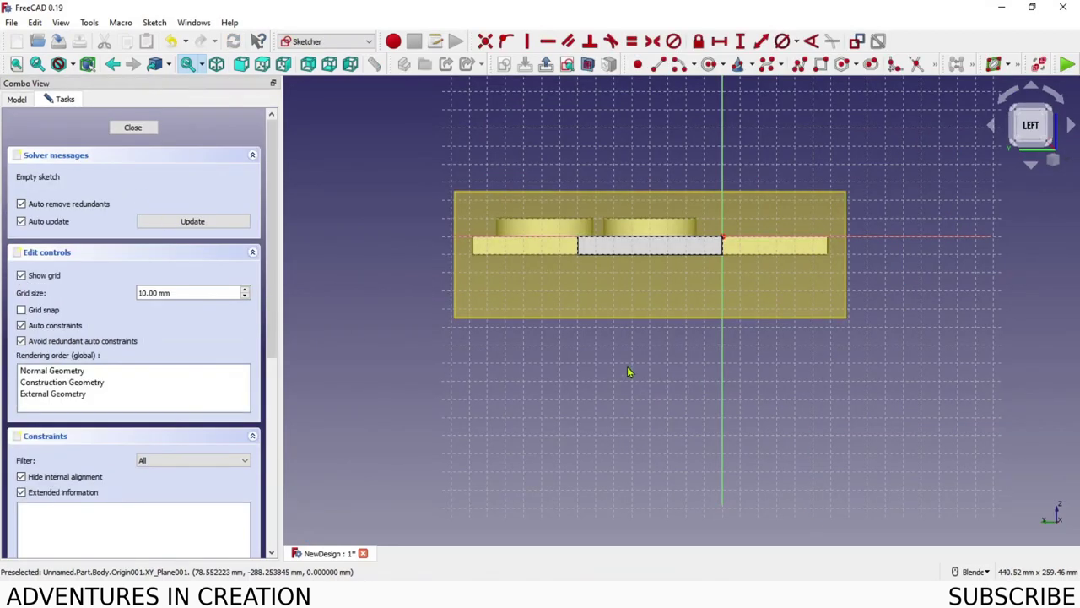
click(822, 64)
click(620, 202)
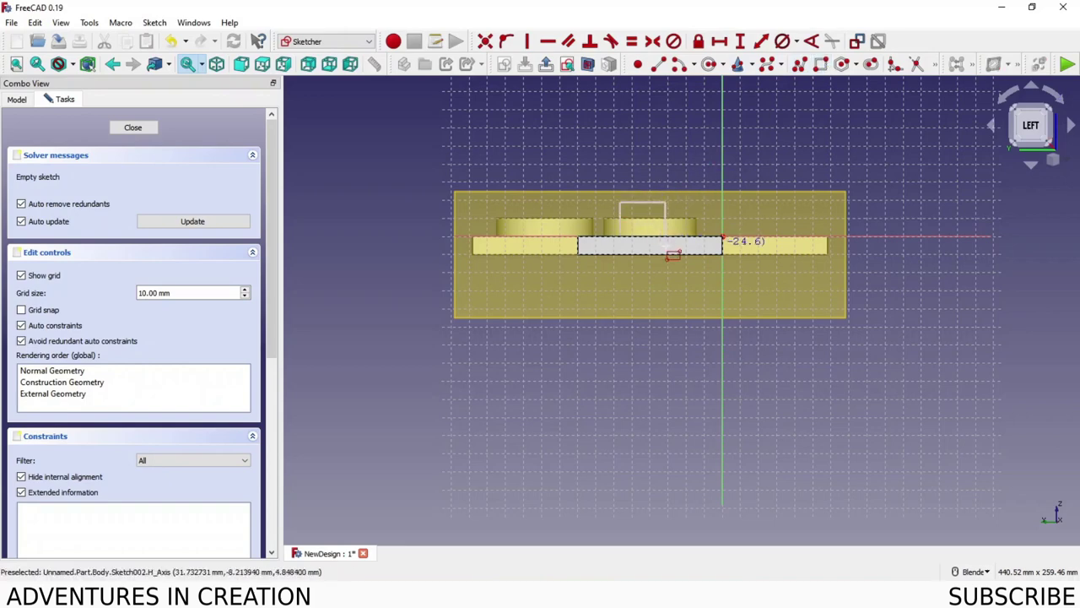
click(666, 251)
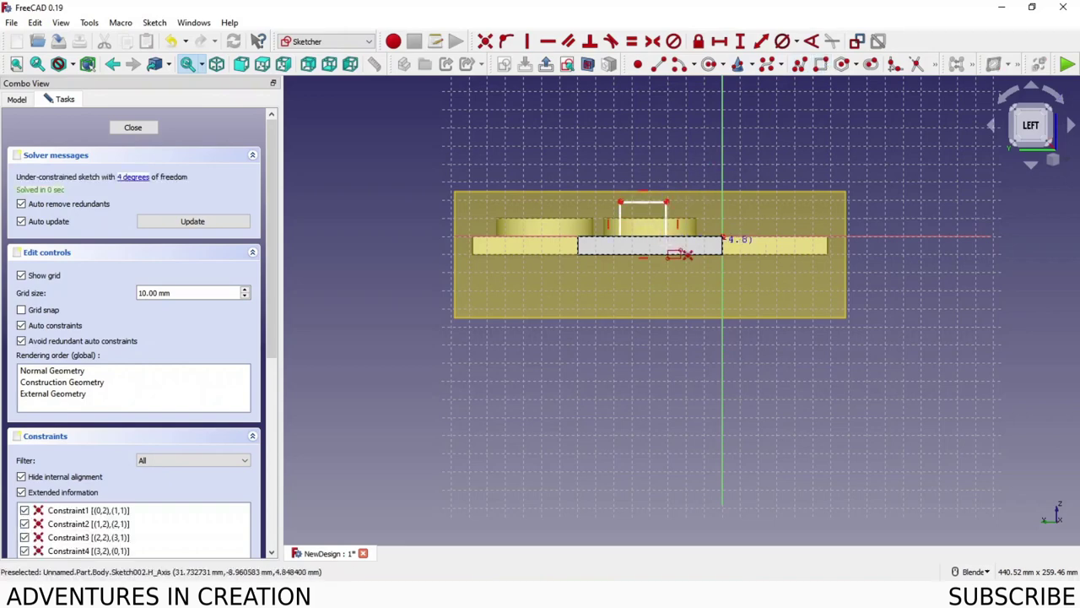
click(133, 128)
- Pad the rectangle sketch 10 mm into a block
middle_drag(451, 288, 438, 316)
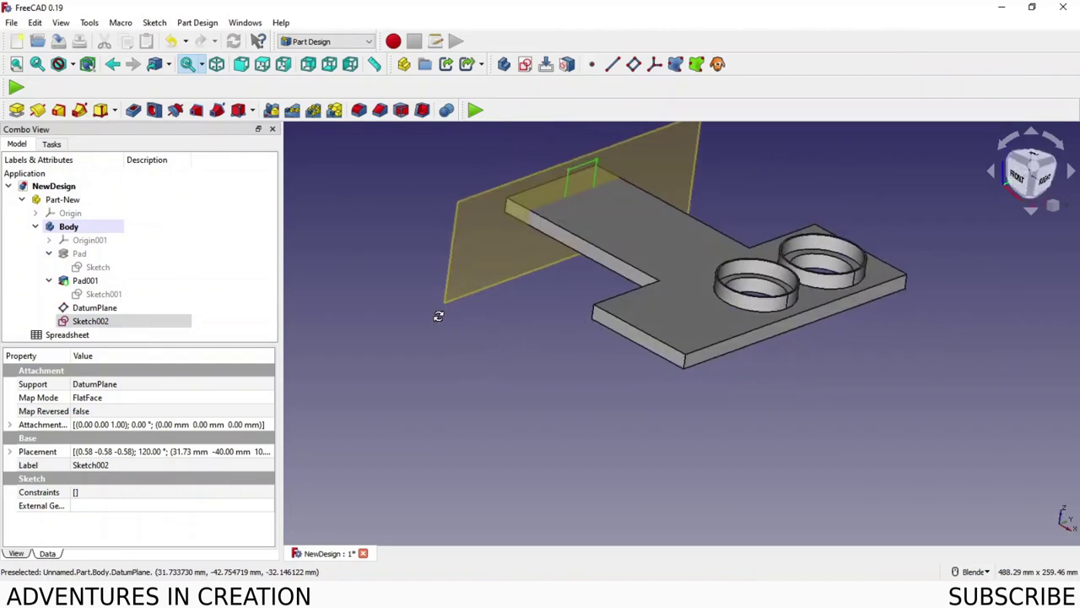
click(52, 144)
click(34, 202)
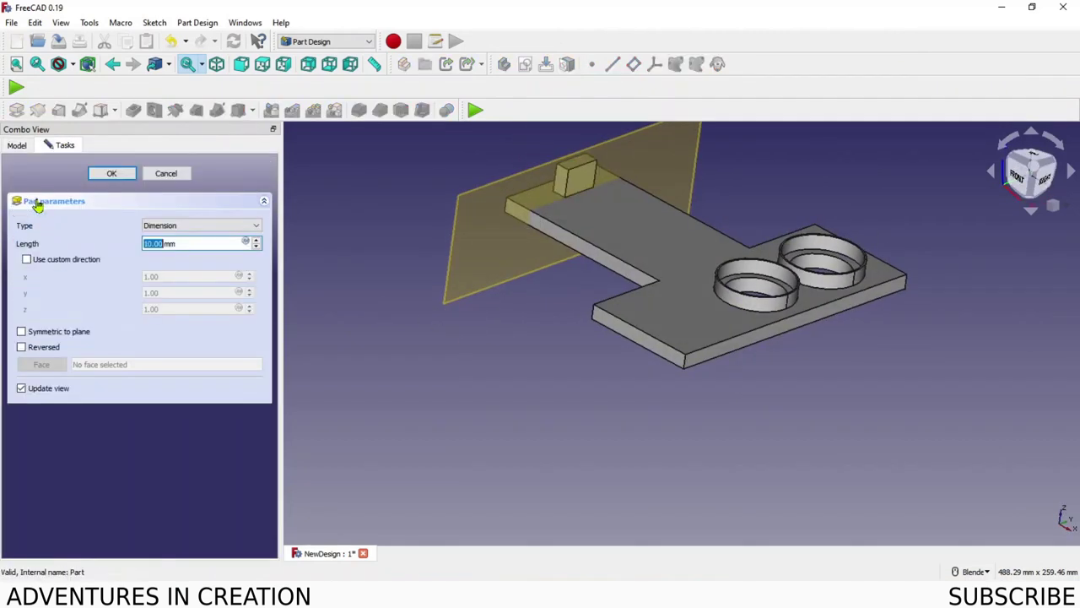
middle_drag(331, 320, 474, 380)
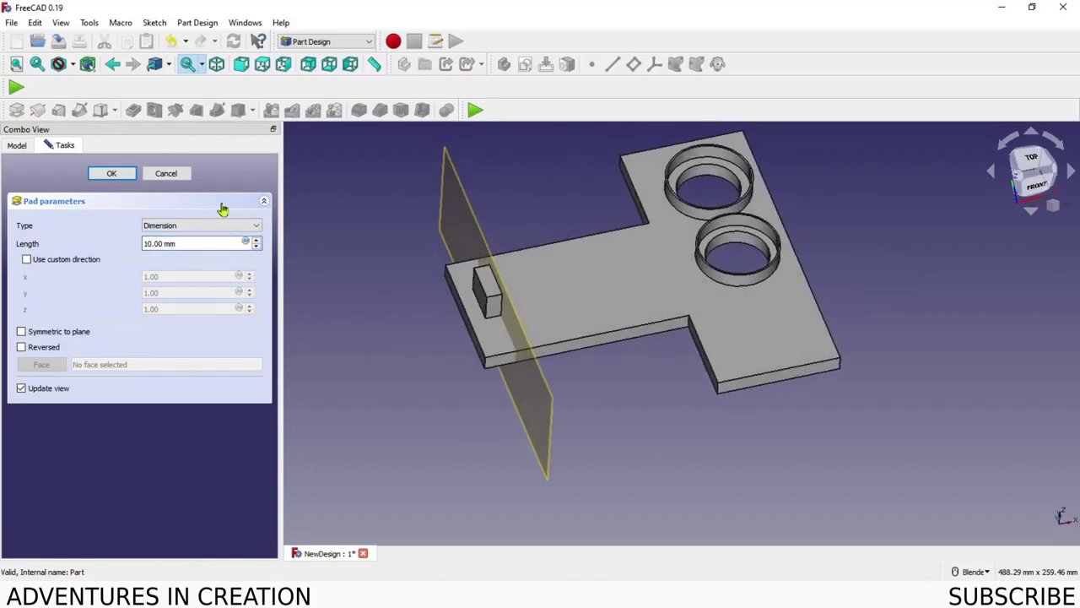
click(111, 174)
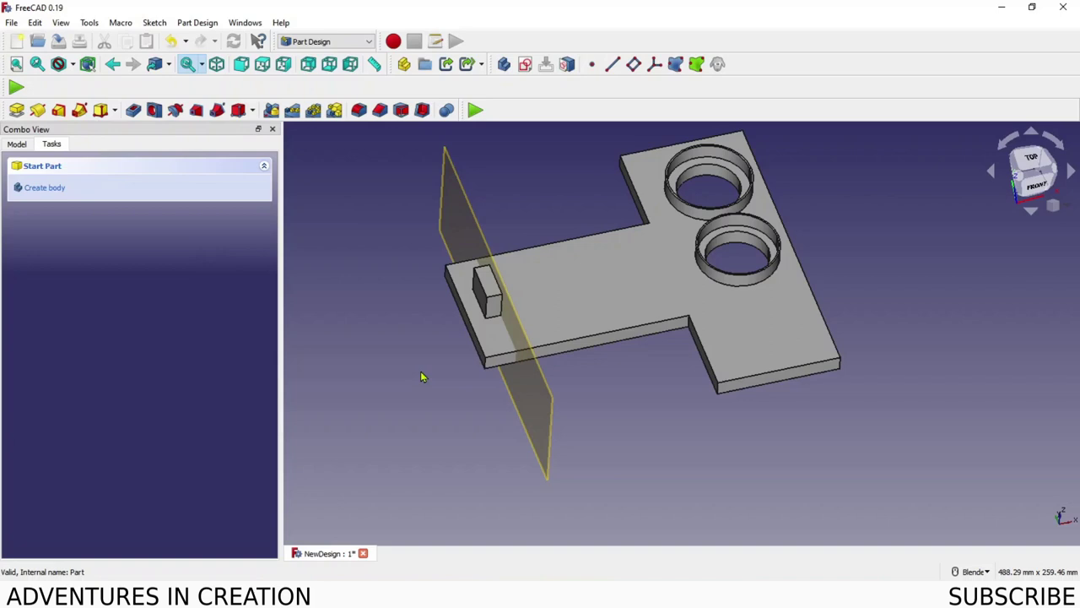
- Toggle the DatumPlane's visibility off in the Model tree
click(17, 144)
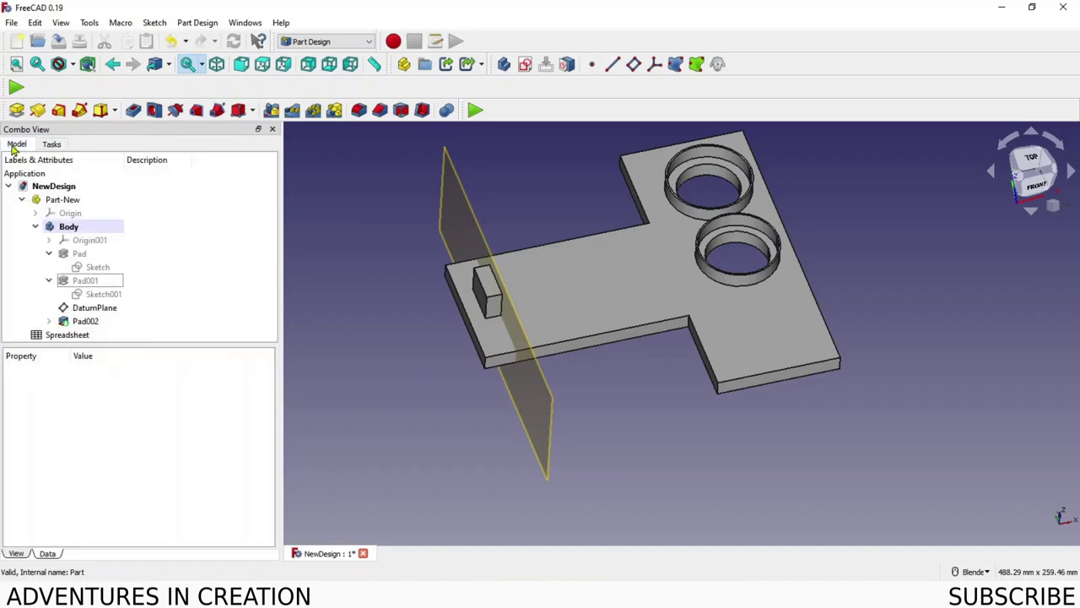
click(101, 309)
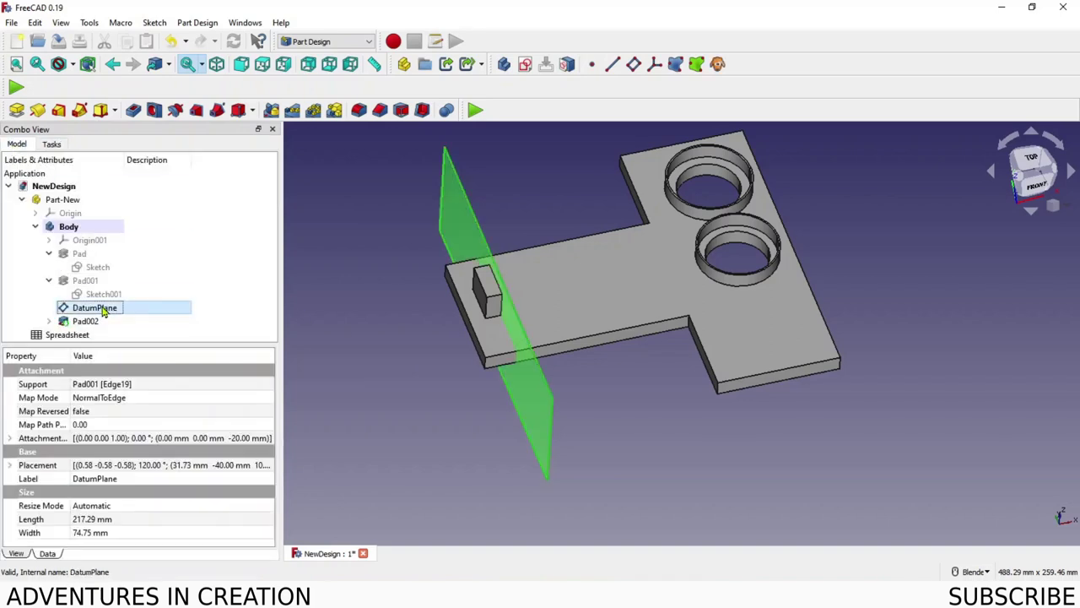
key(space)
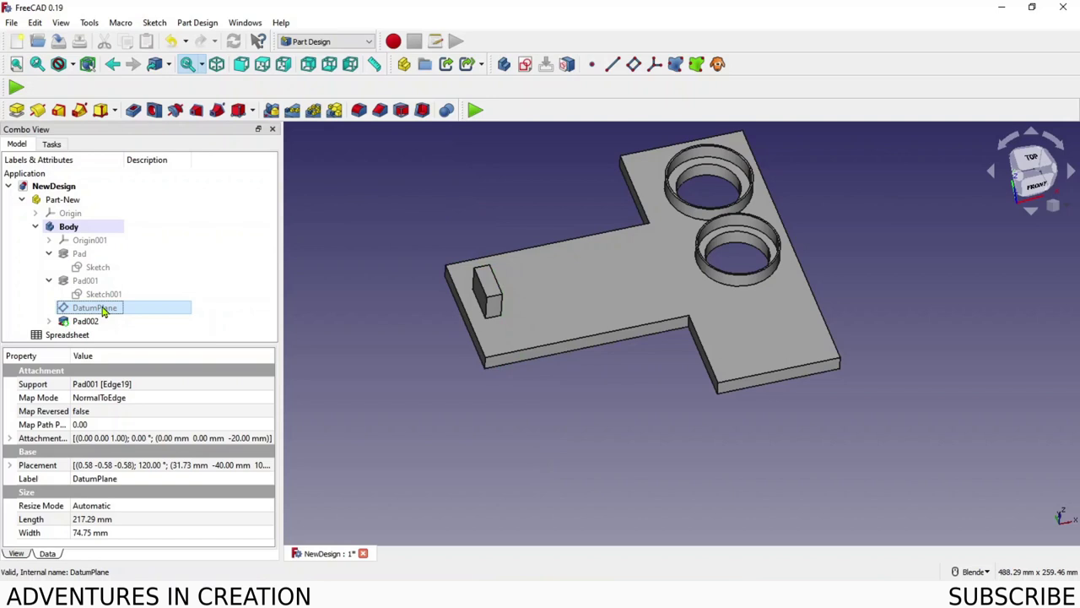
key(space)
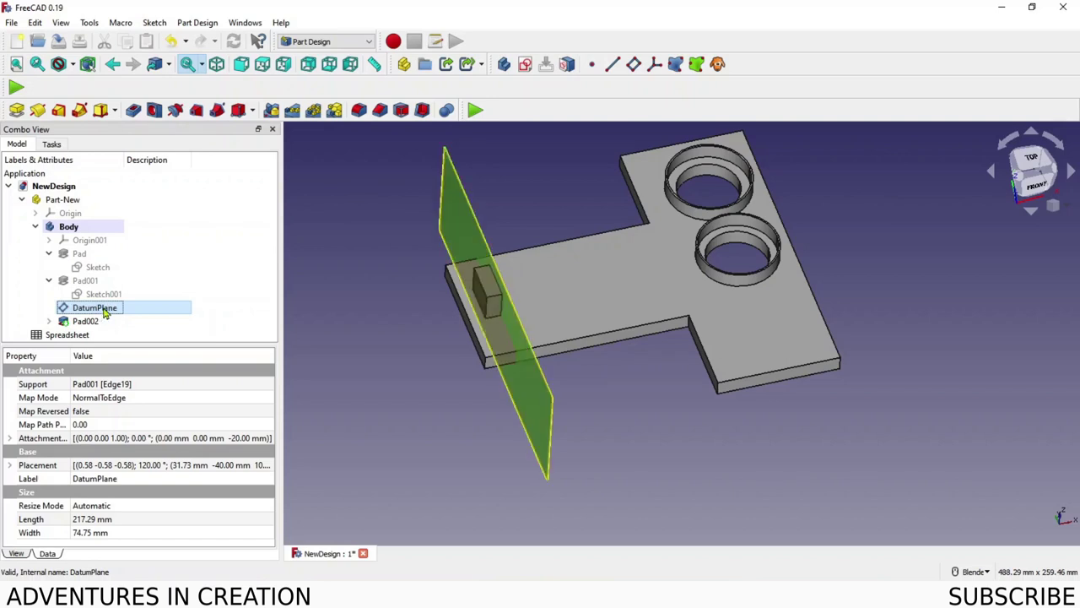
key(space)
- Inspect Sketch001 and the new Pad002 block from a top-front view
click(102, 295)
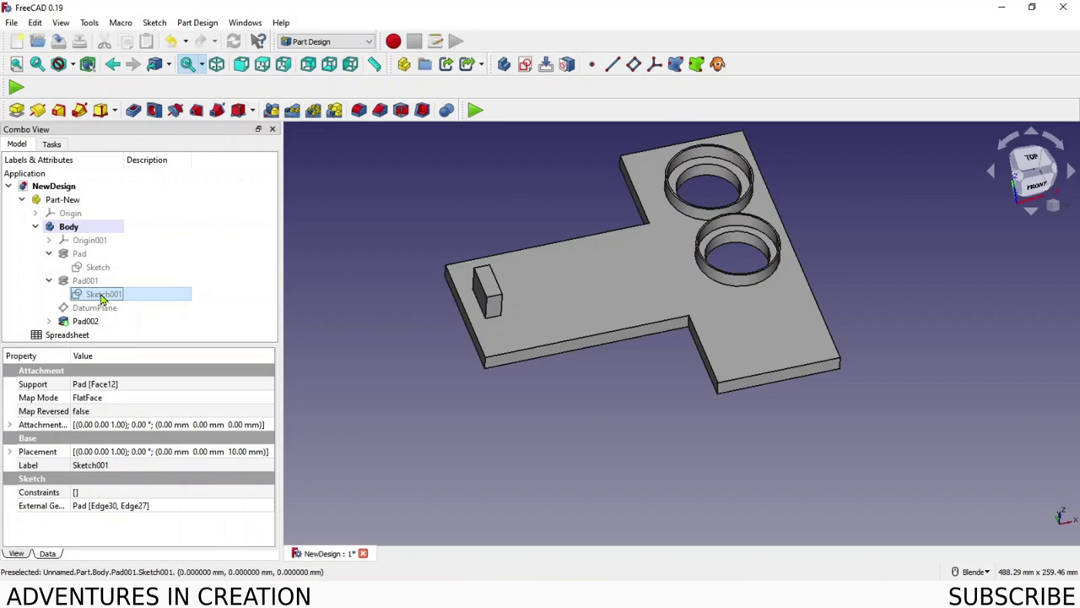
click(464, 422)
mouse_move(484, 444)
middle_down()
mouse_move(444, 427)
mouse_move(553, 441)
mouse_move(724, 427)
mouse_move(477, 435)
mouse_move(447, 422)
middle_up()
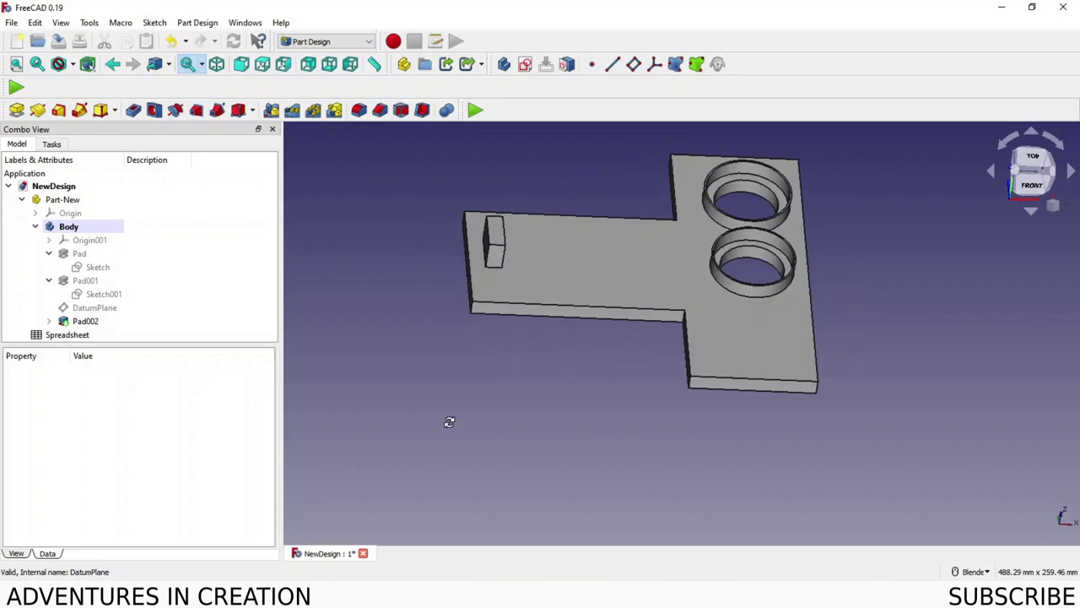
click(84, 323)
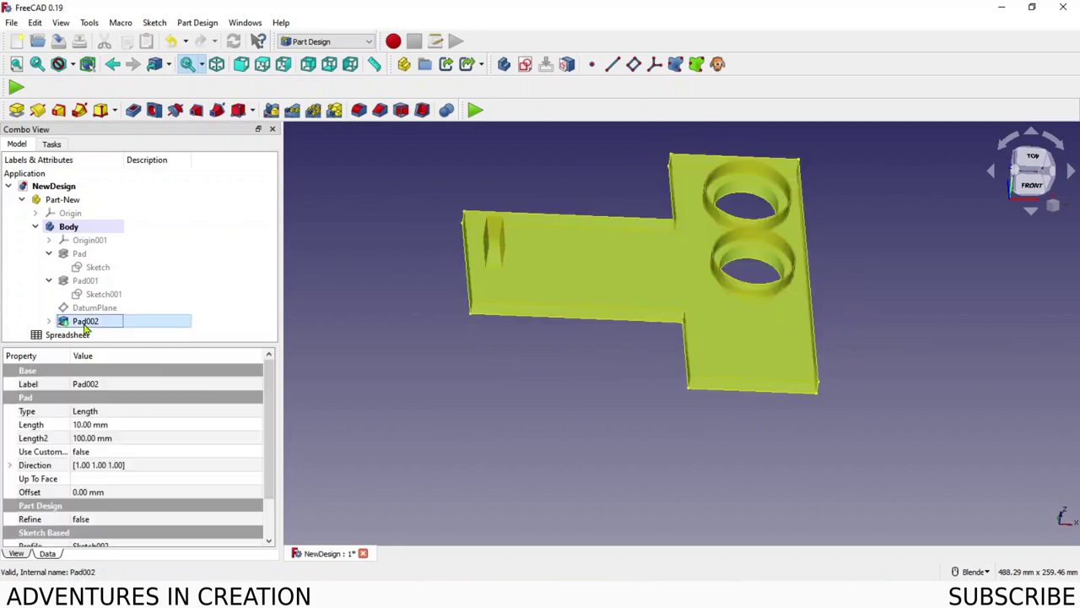
click(470, 421)
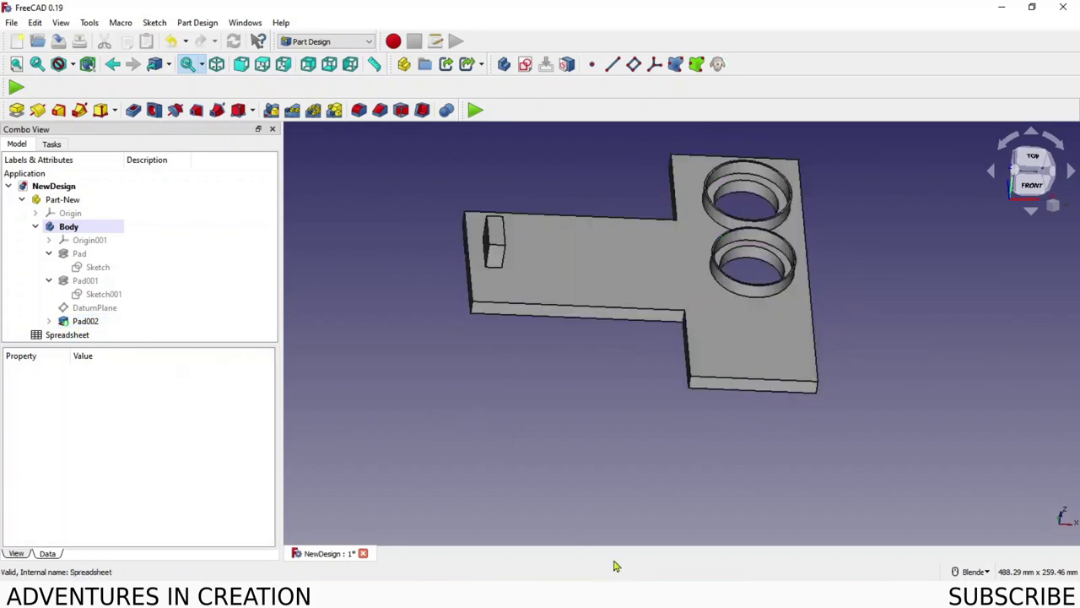